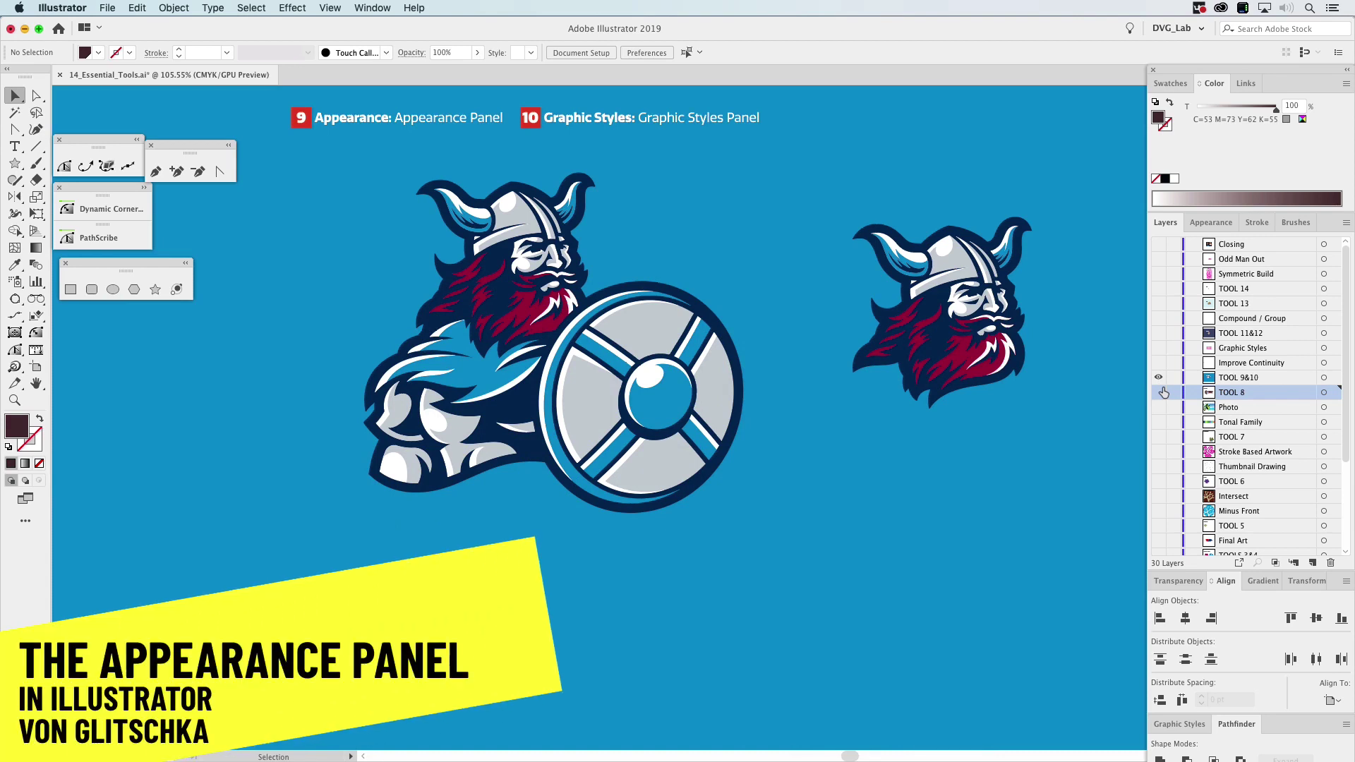
Switch the panel group to the Appearance panel
click(1228, 227)
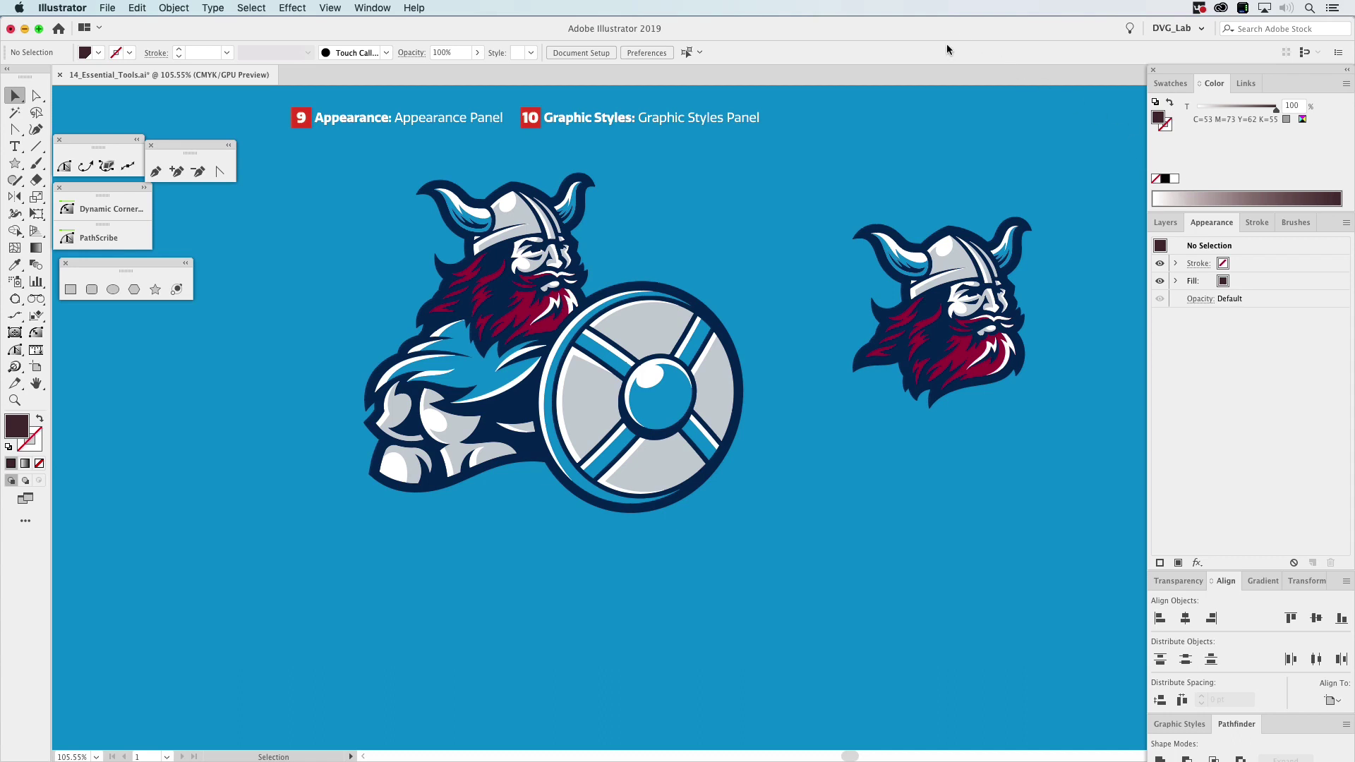
Select the large viking, check its Stroke settings, and return to the Appearance panel
click(500, 192)
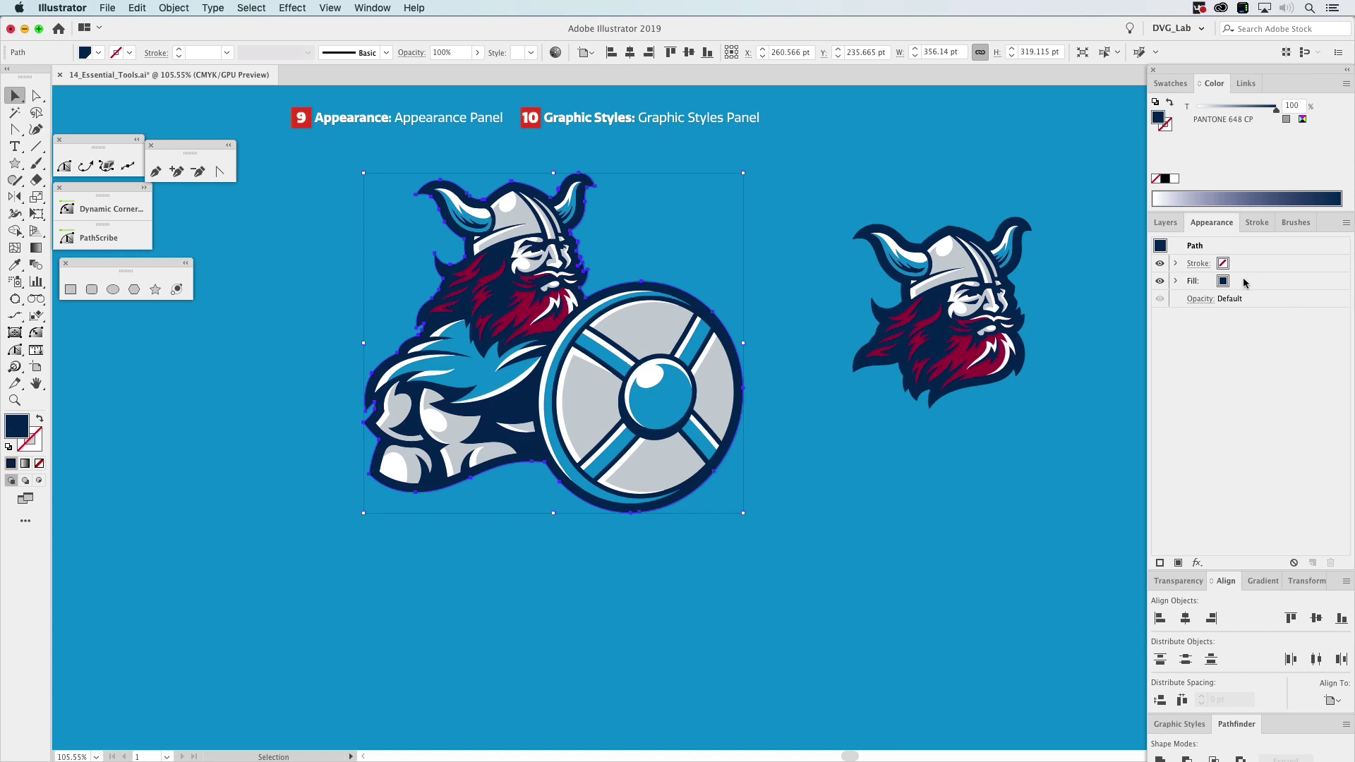
click(1257, 223)
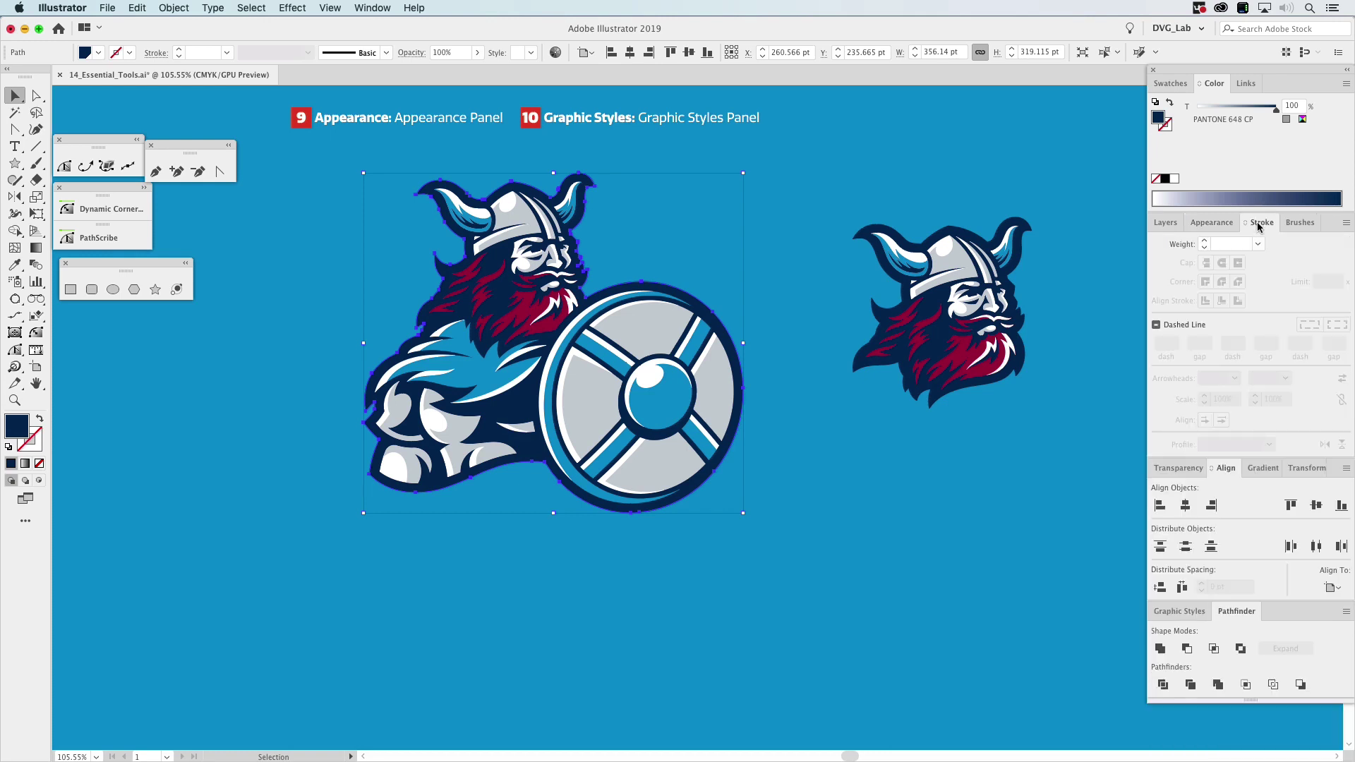
click(1166, 222)
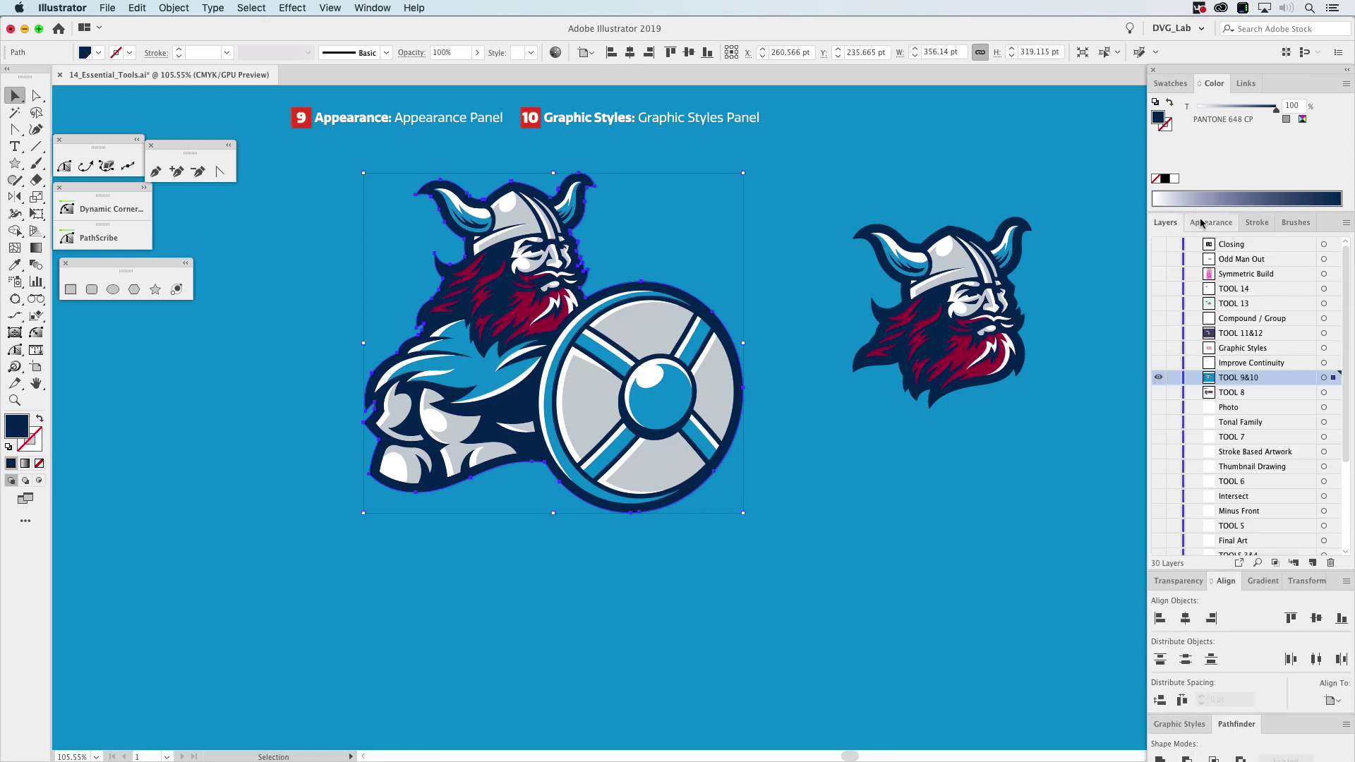
click(1201, 223)
Add a new stroke to the viking's appearance and make it white
click(1346, 222)
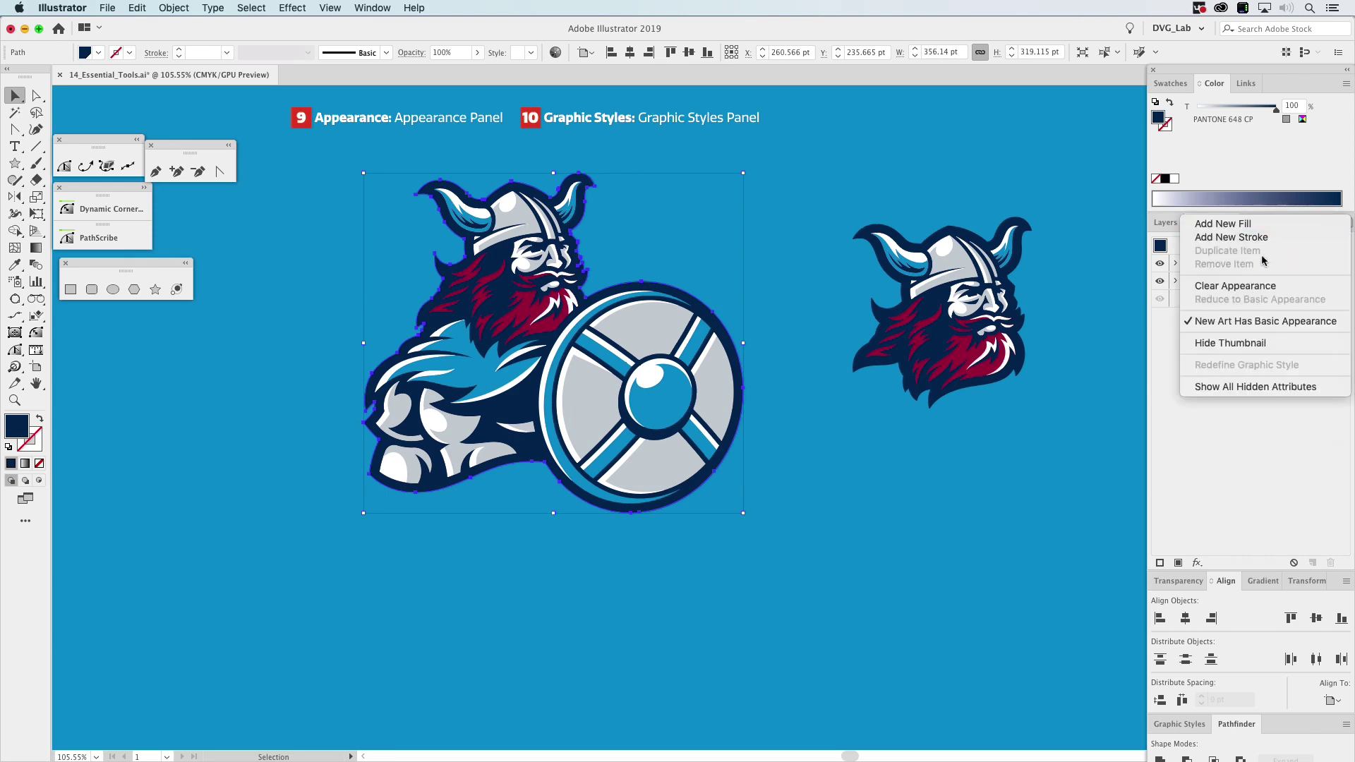
click(1235, 239)
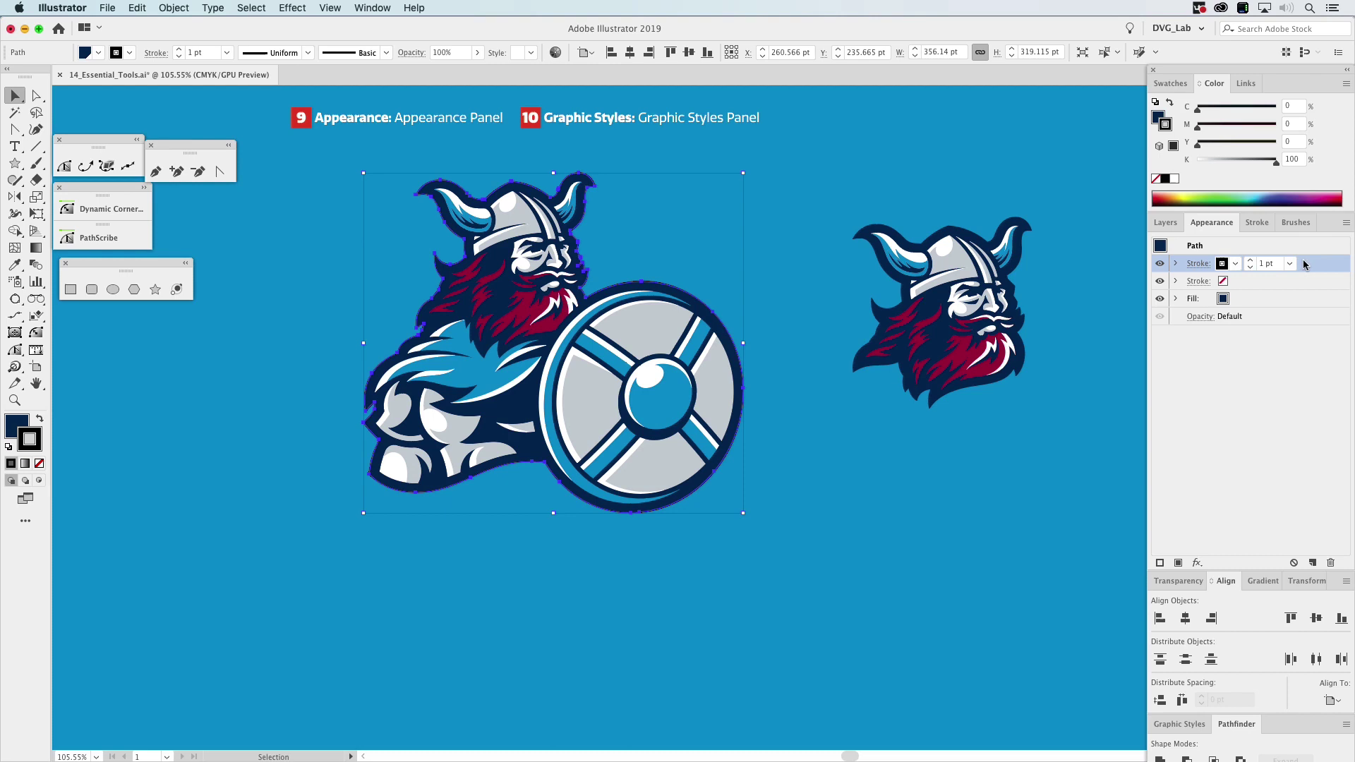
mouse_move(1305, 264)
mouse_down()
mouse_move(1312, 287)
mouse_move(1299, 288)
mouse_up()
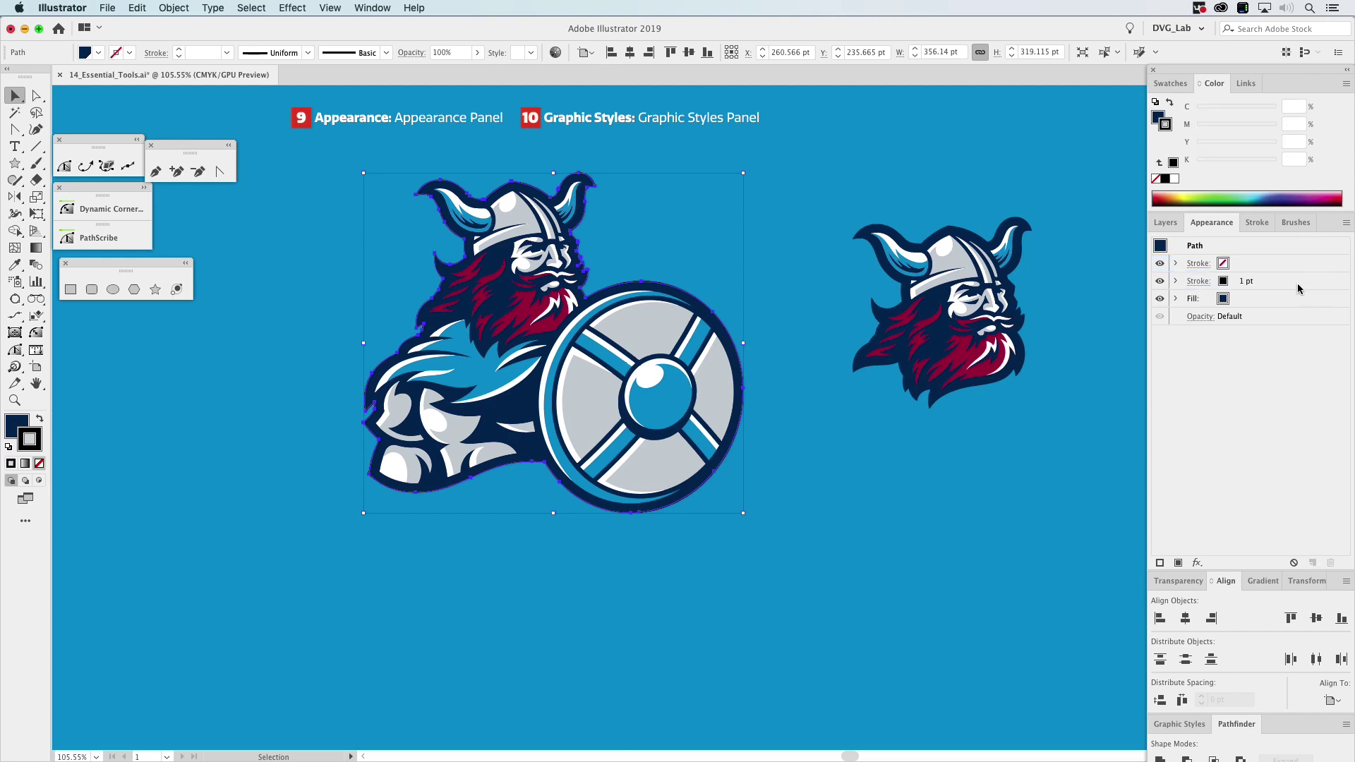
click(1225, 283)
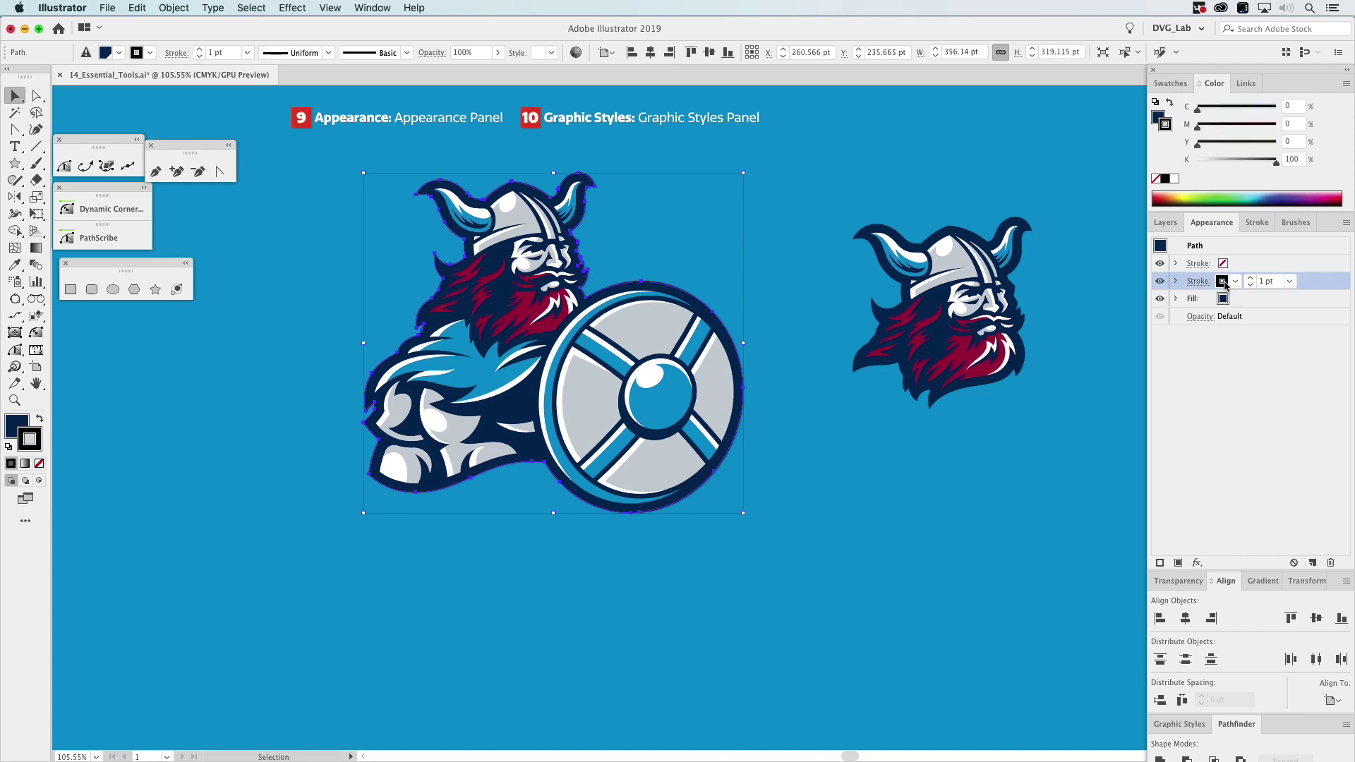
click(1236, 284)
click(1107, 307)
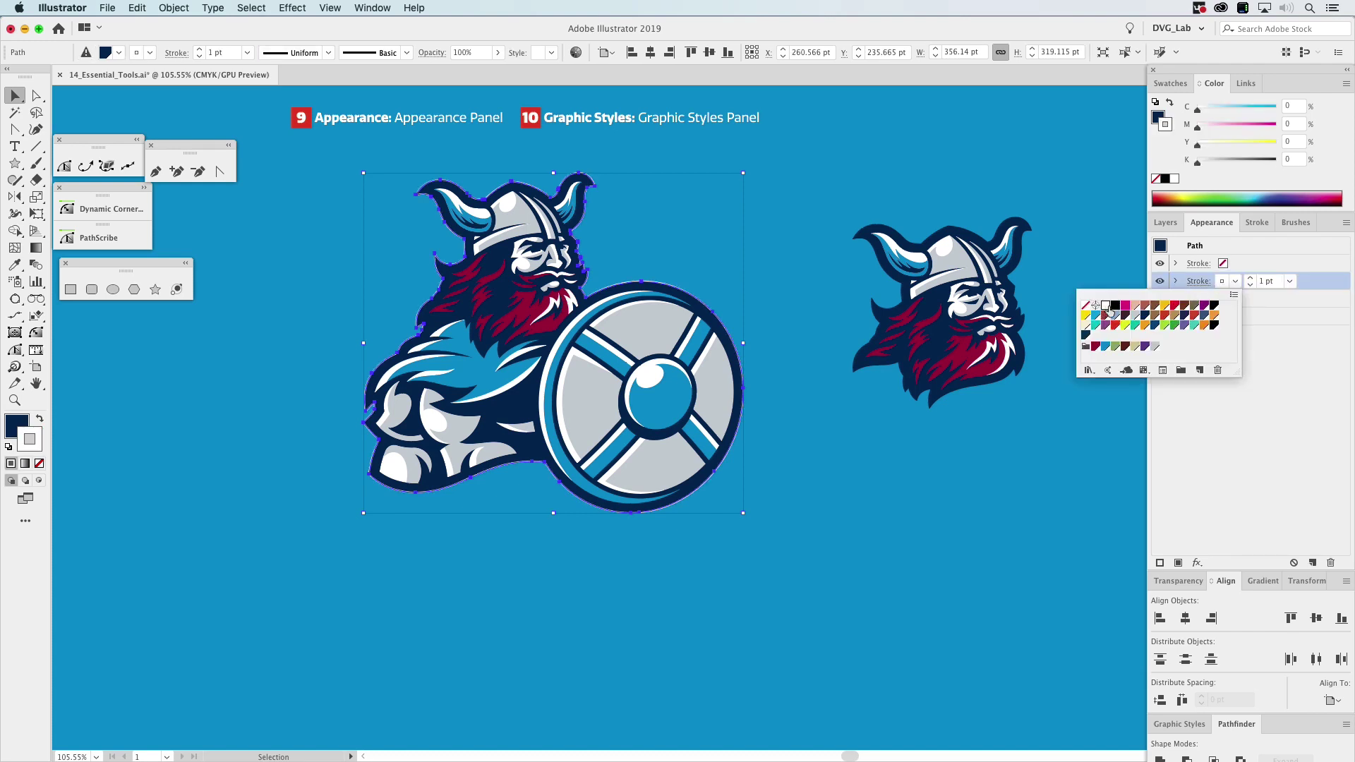
Raise the white stroke to 5 pt and drag it beneath the fill
click(1251, 284)
click(1251, 283)
click(1251, 283)
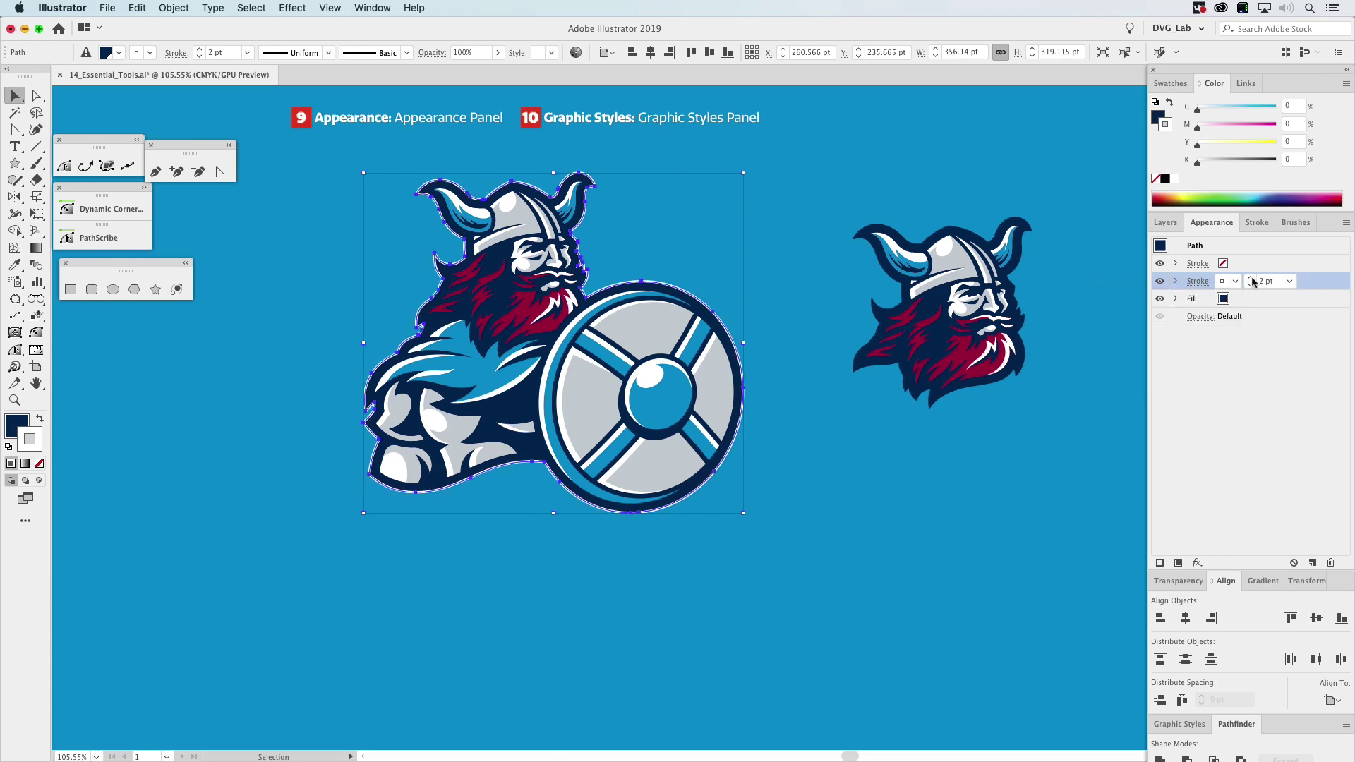
click(1251, 283)
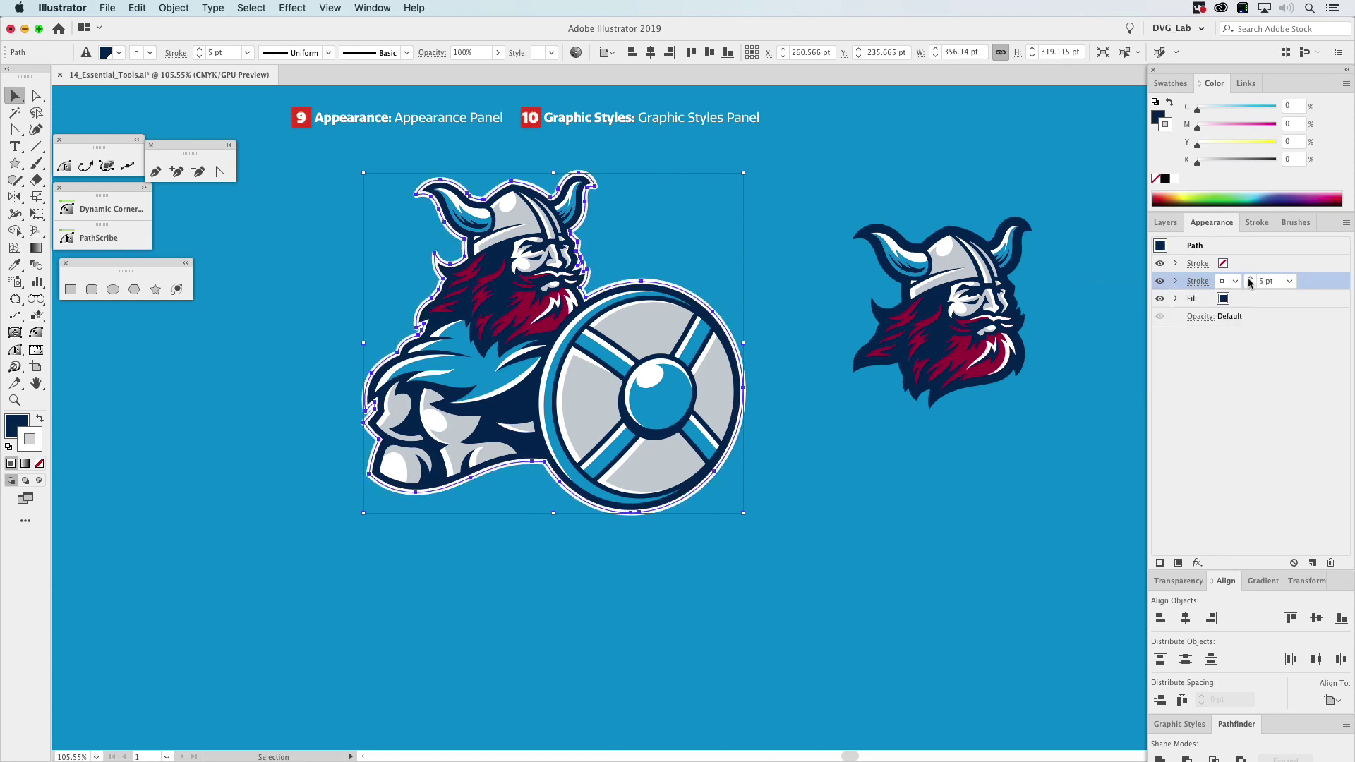
click(1252, 283)
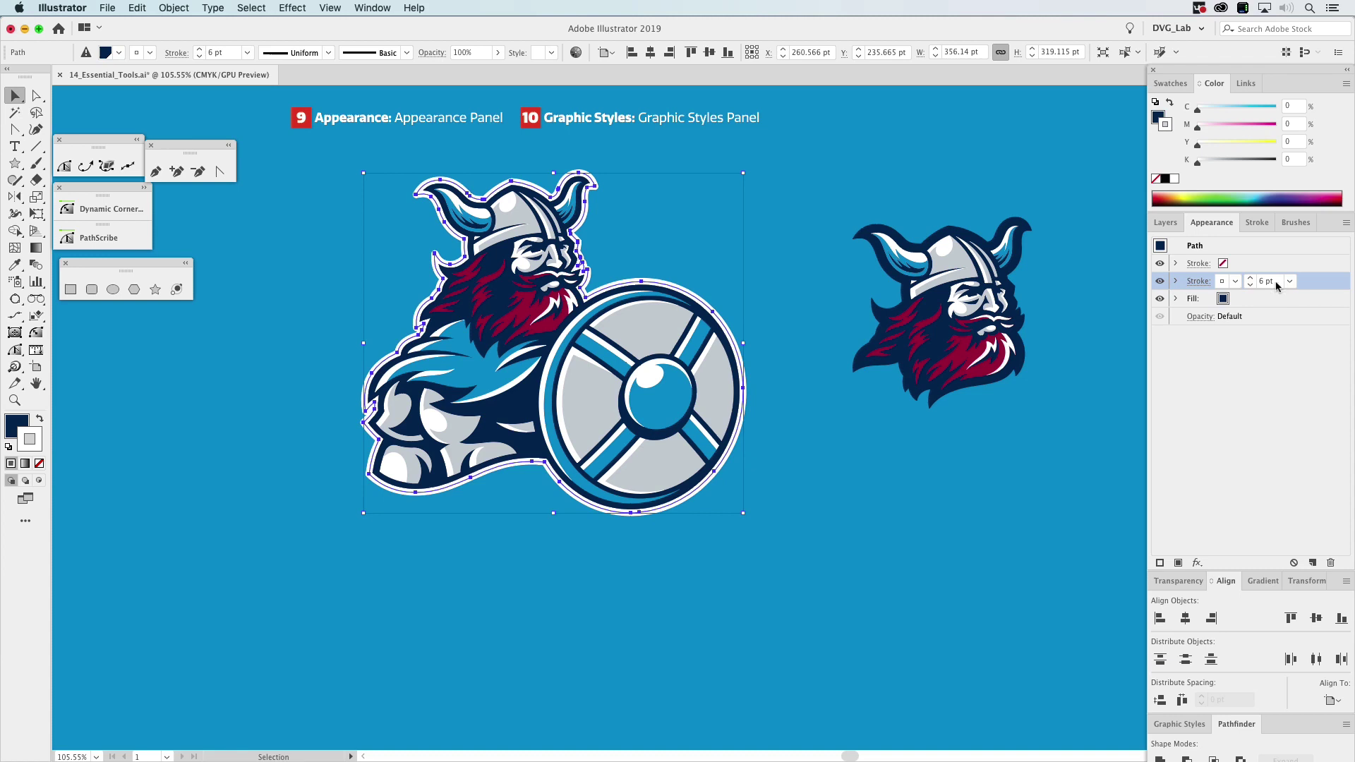
drag(1322, 283, 1317, 305)
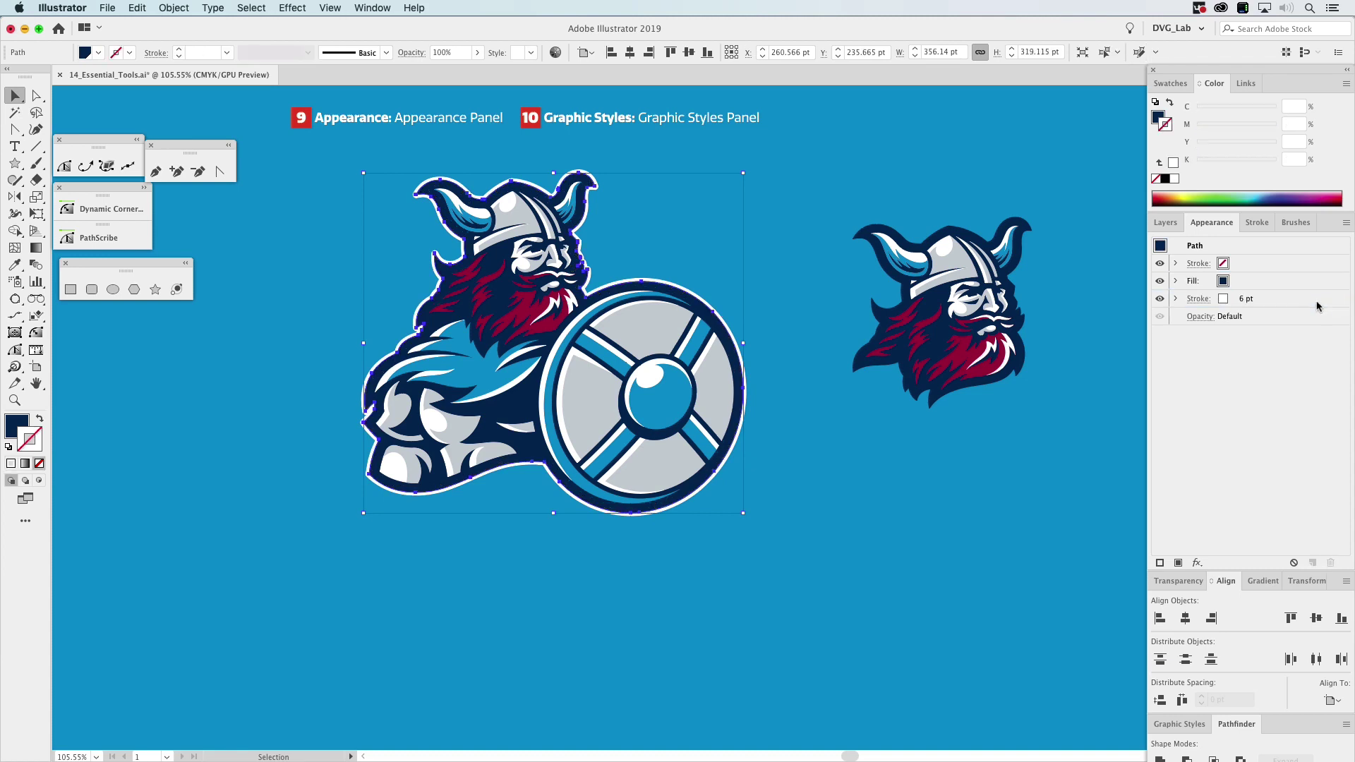
Thicken the white outline to 12 pt and move the empty stroke to the bottom
click(1244, 300)
click(1252, 297)
click(1252, 296)
click(1251, 296)
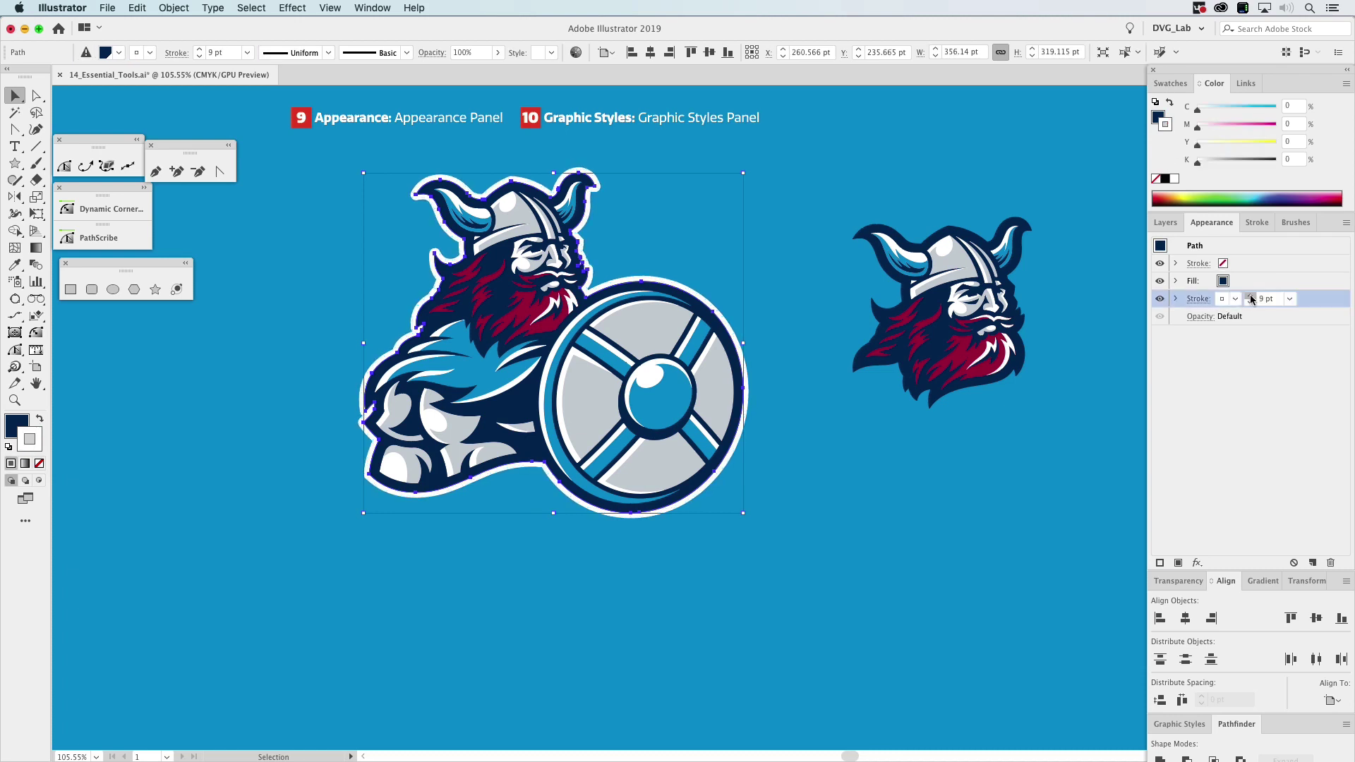
click(1252, 298)
click(1252, 297)
click(1251, 297)
click(1251, 298)
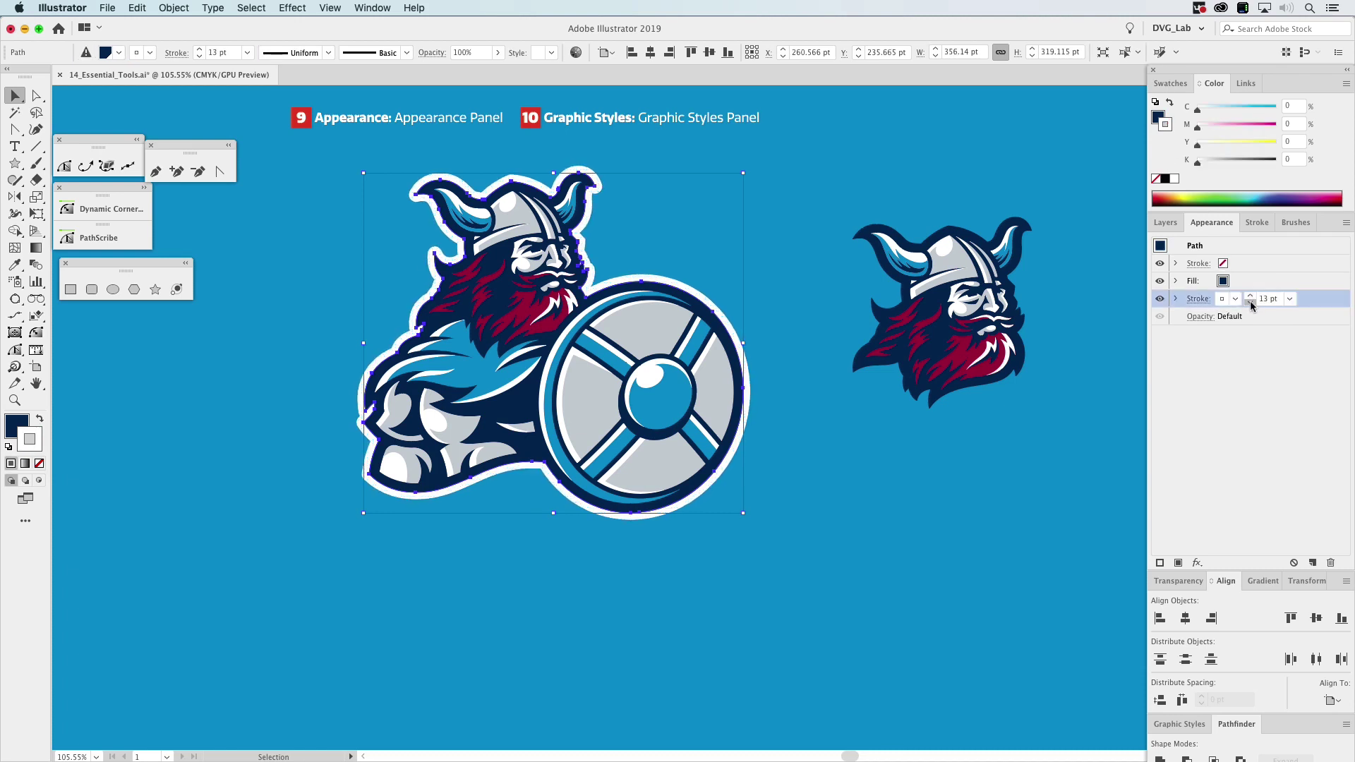
click(1252, 303)
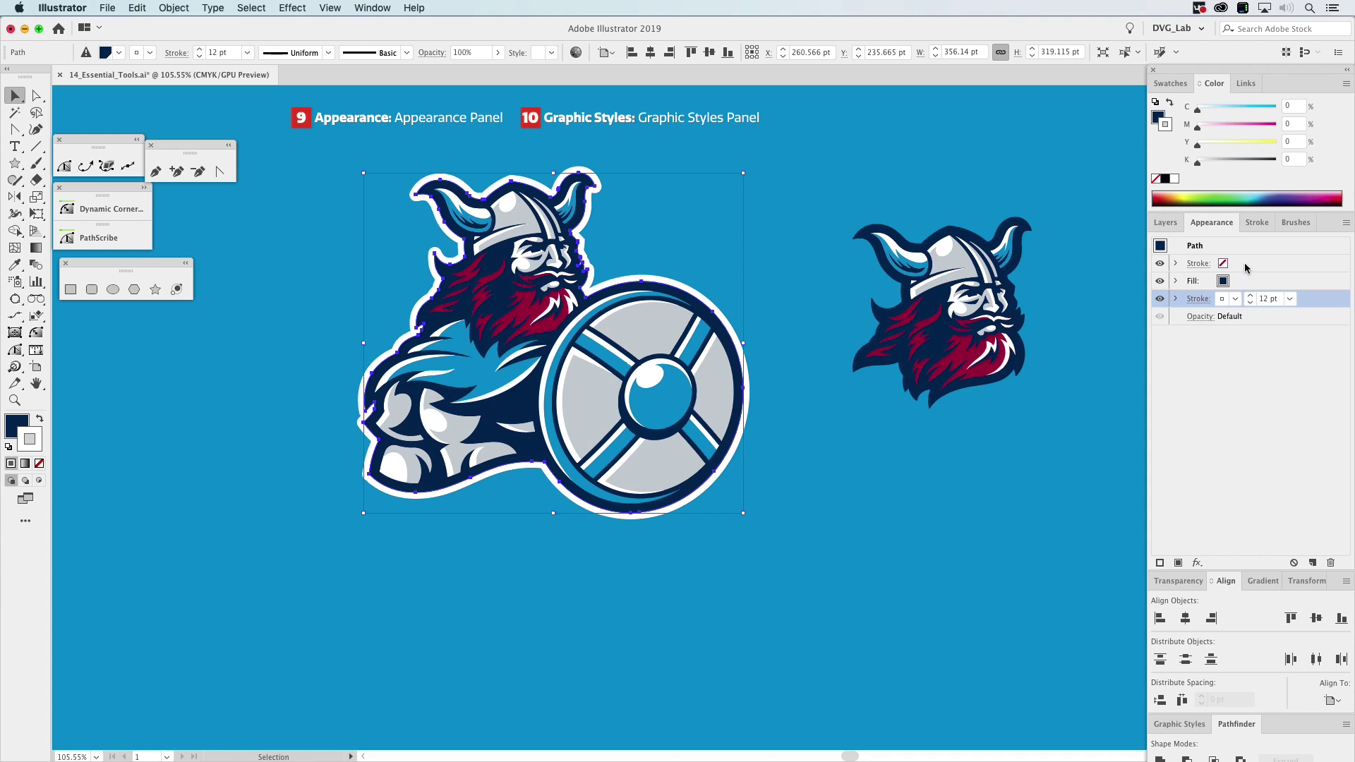
drag(1246, 267, 1273, 309)
Change the 12 pt outline stroke colour to light grey
click(1229, 302)
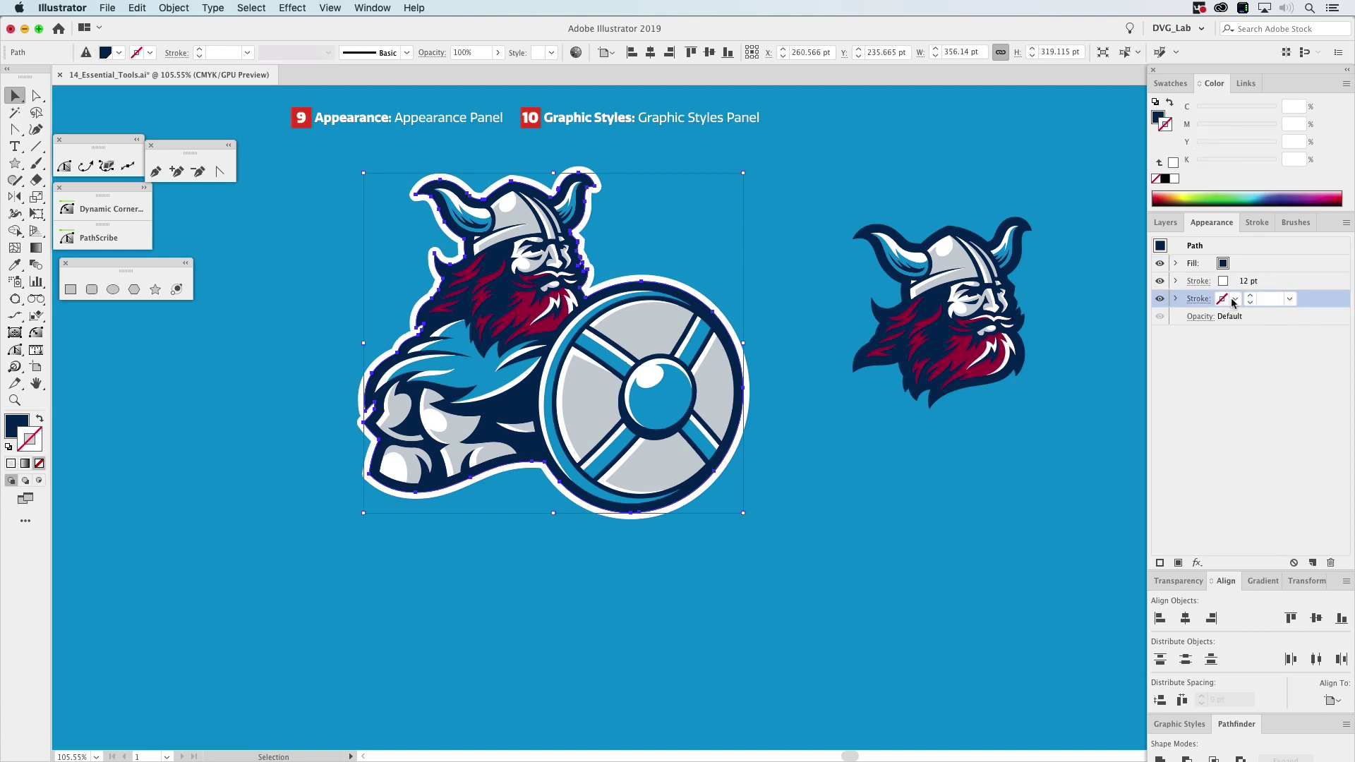
click(1223, 283)
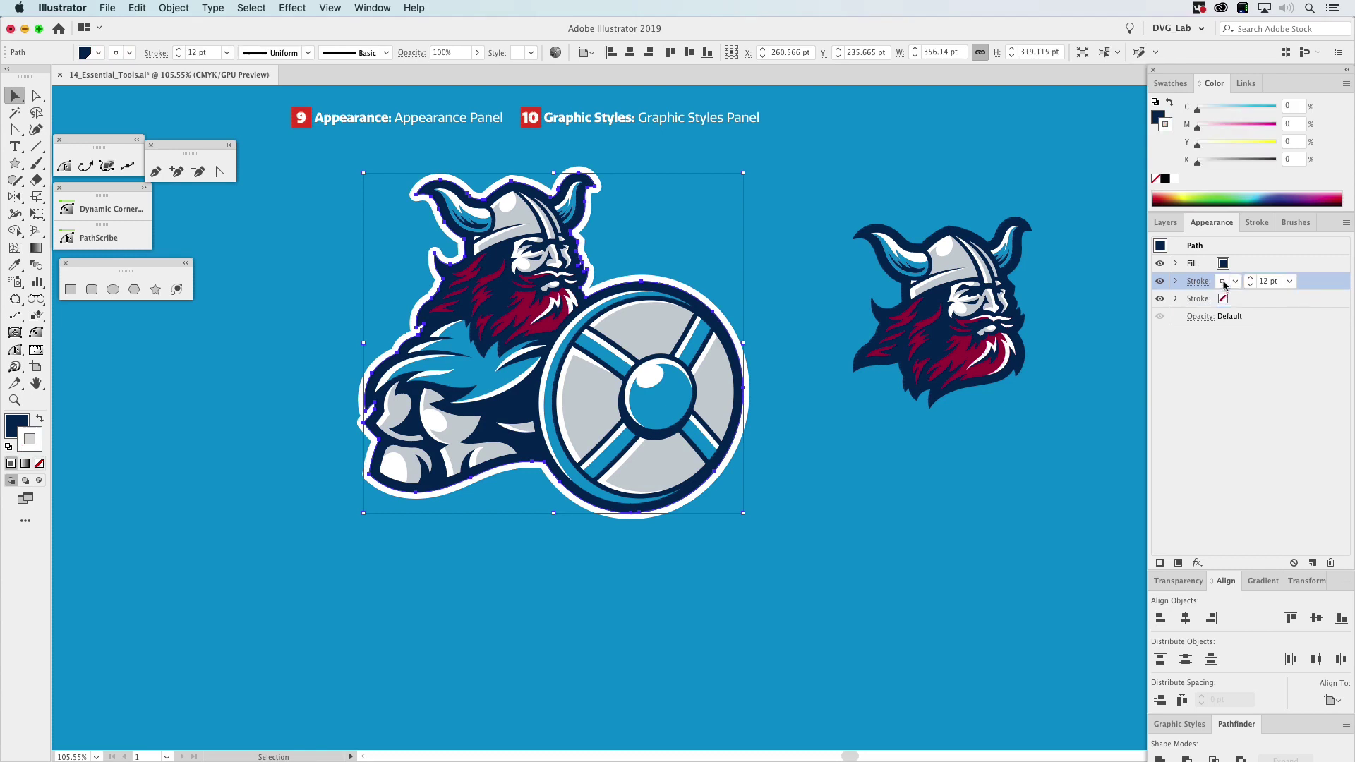
click(1237, 281)
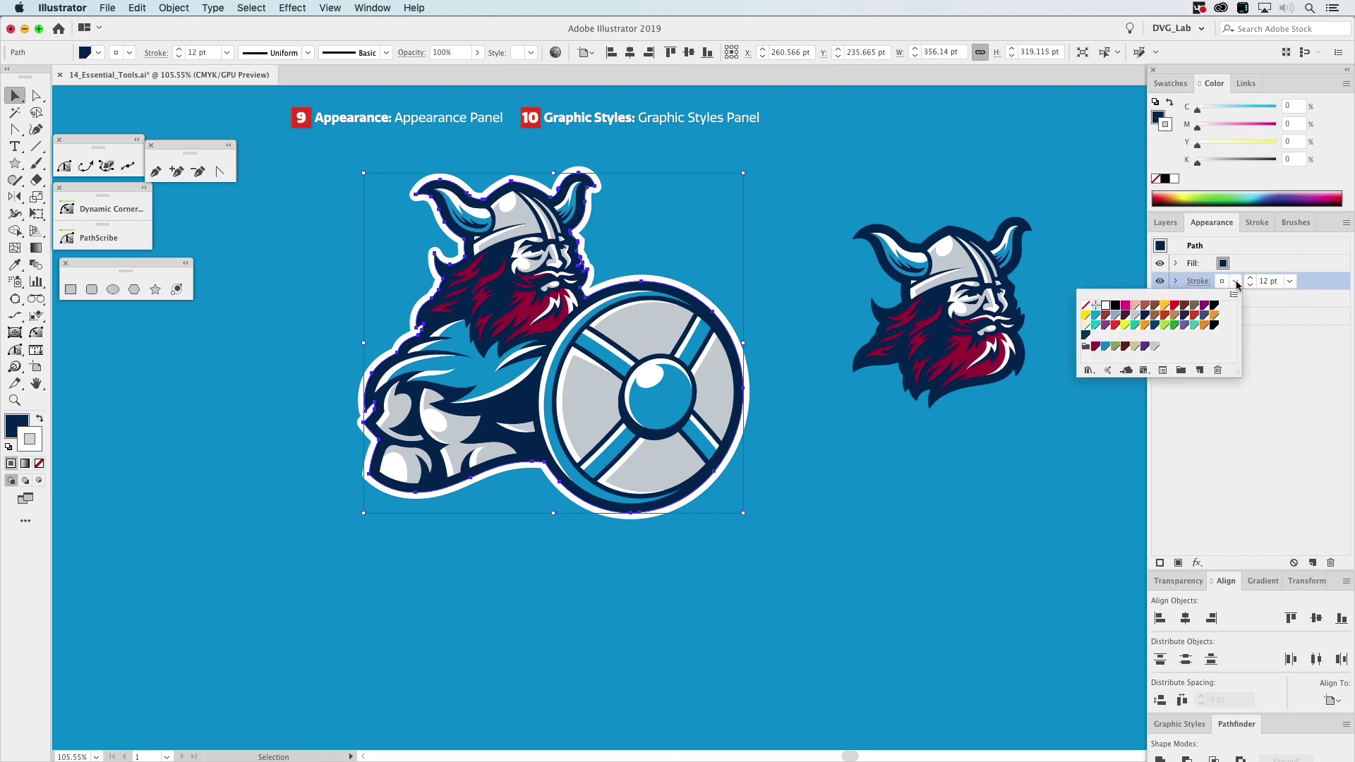
click(1156, 346)
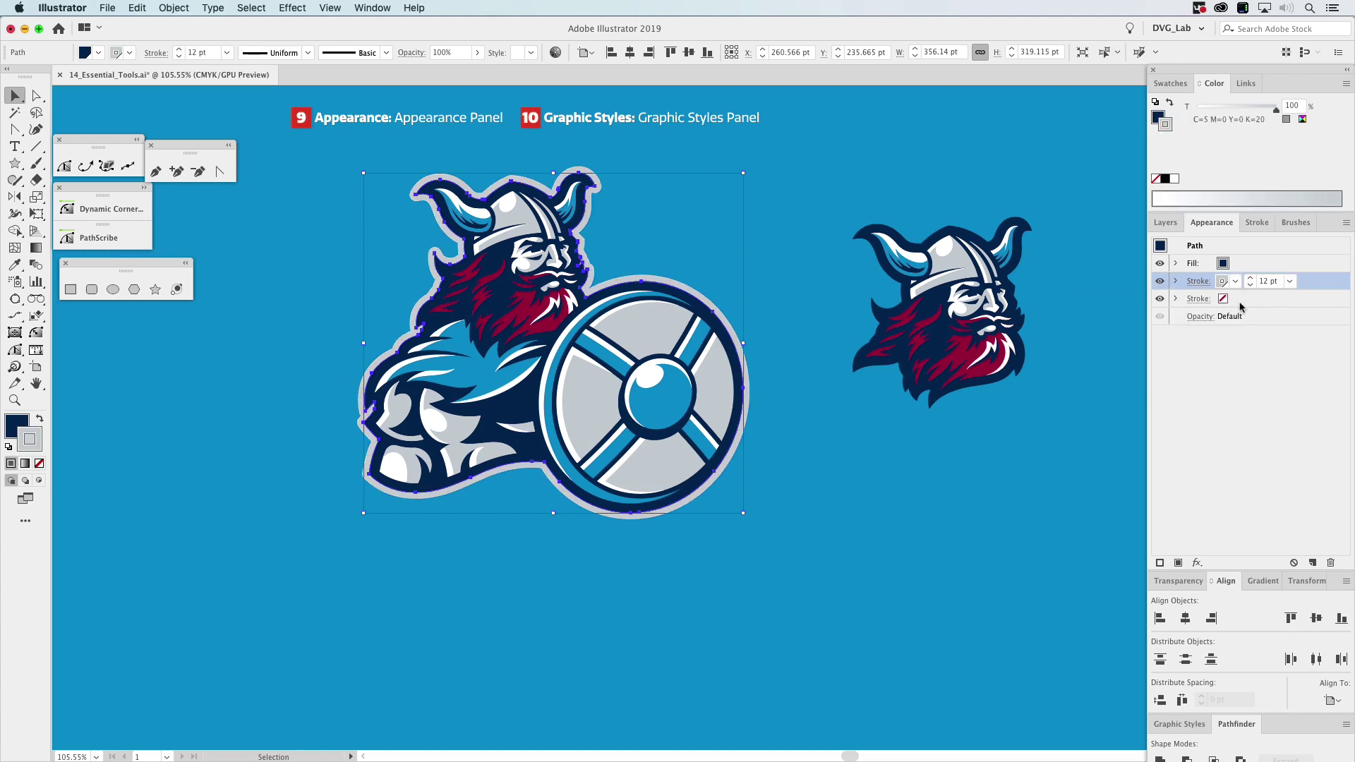
Make the bottom stroke white with a 24 pt weight
click(1223, 302)
click(1235, 299)
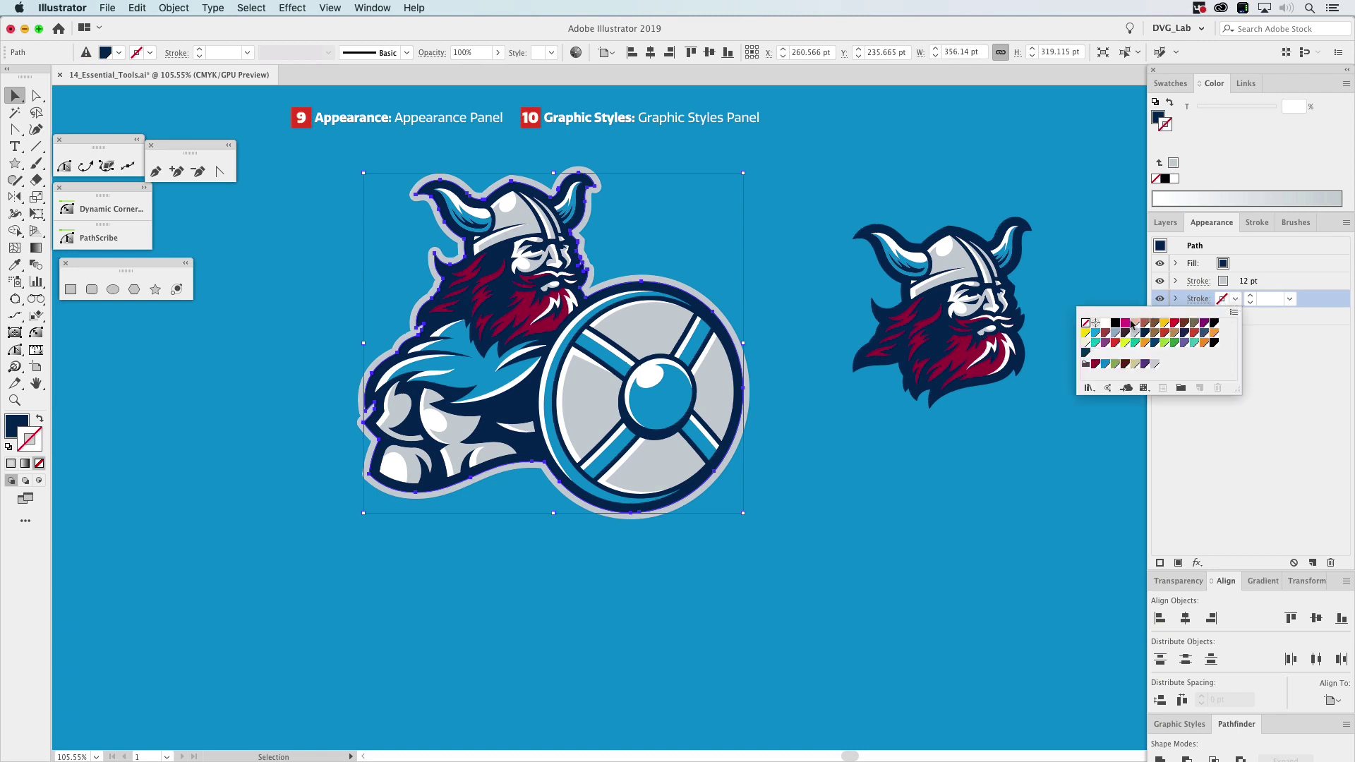
click(1105, 324)
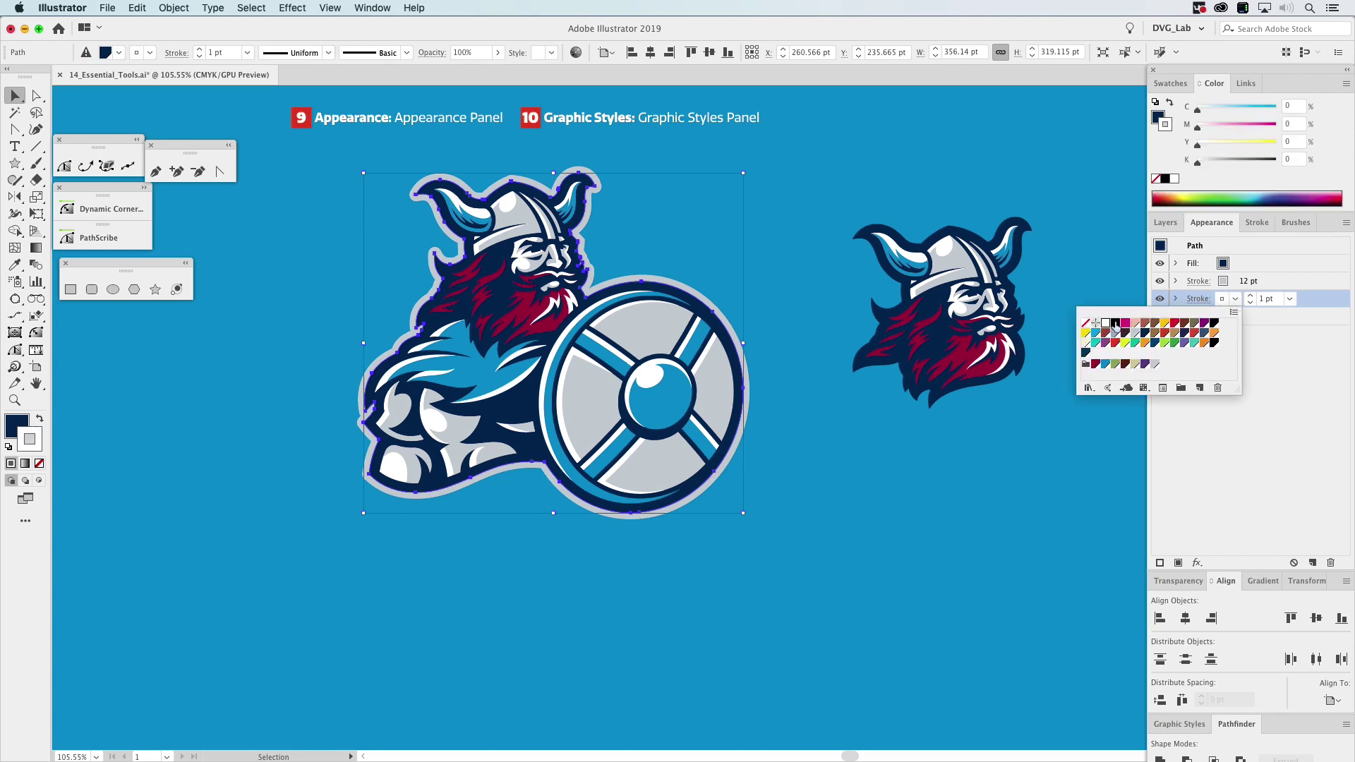
click(1262, 299)
text(24)
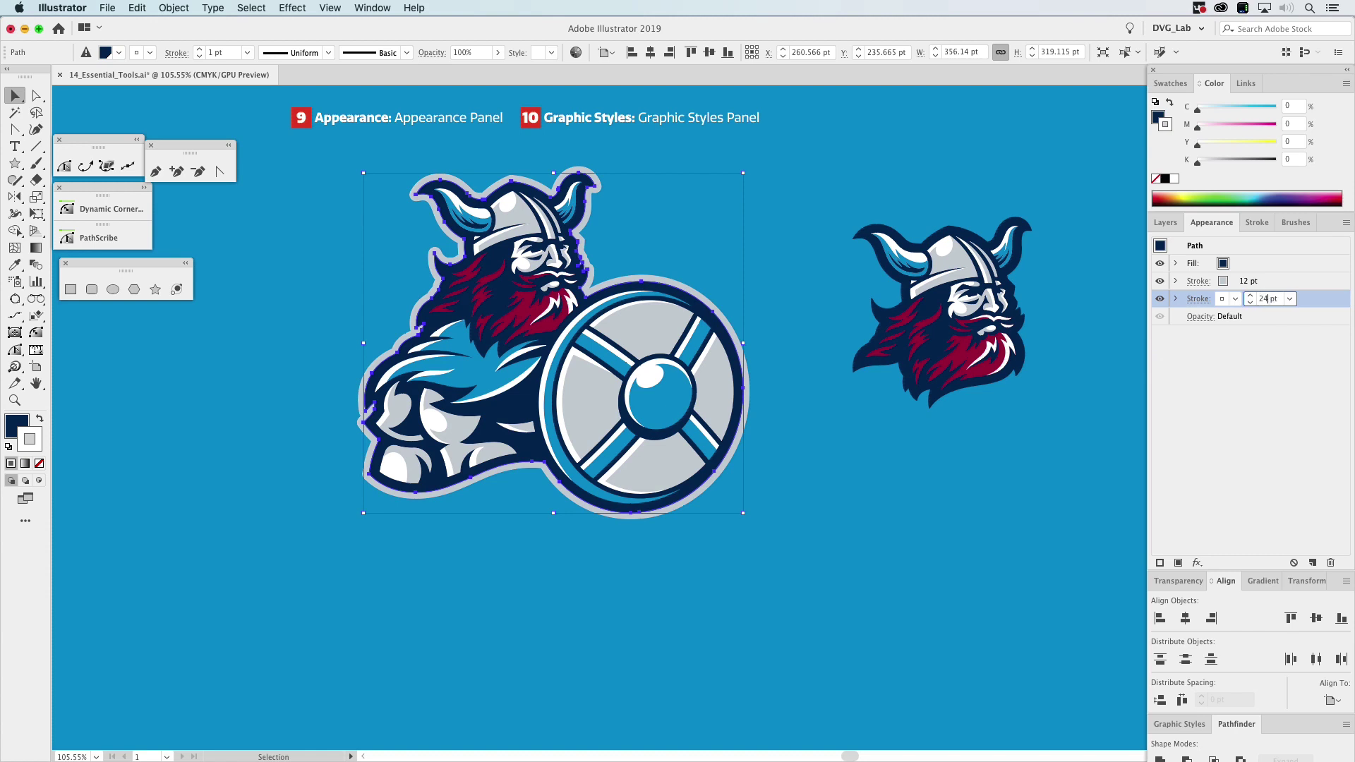
key(Return)
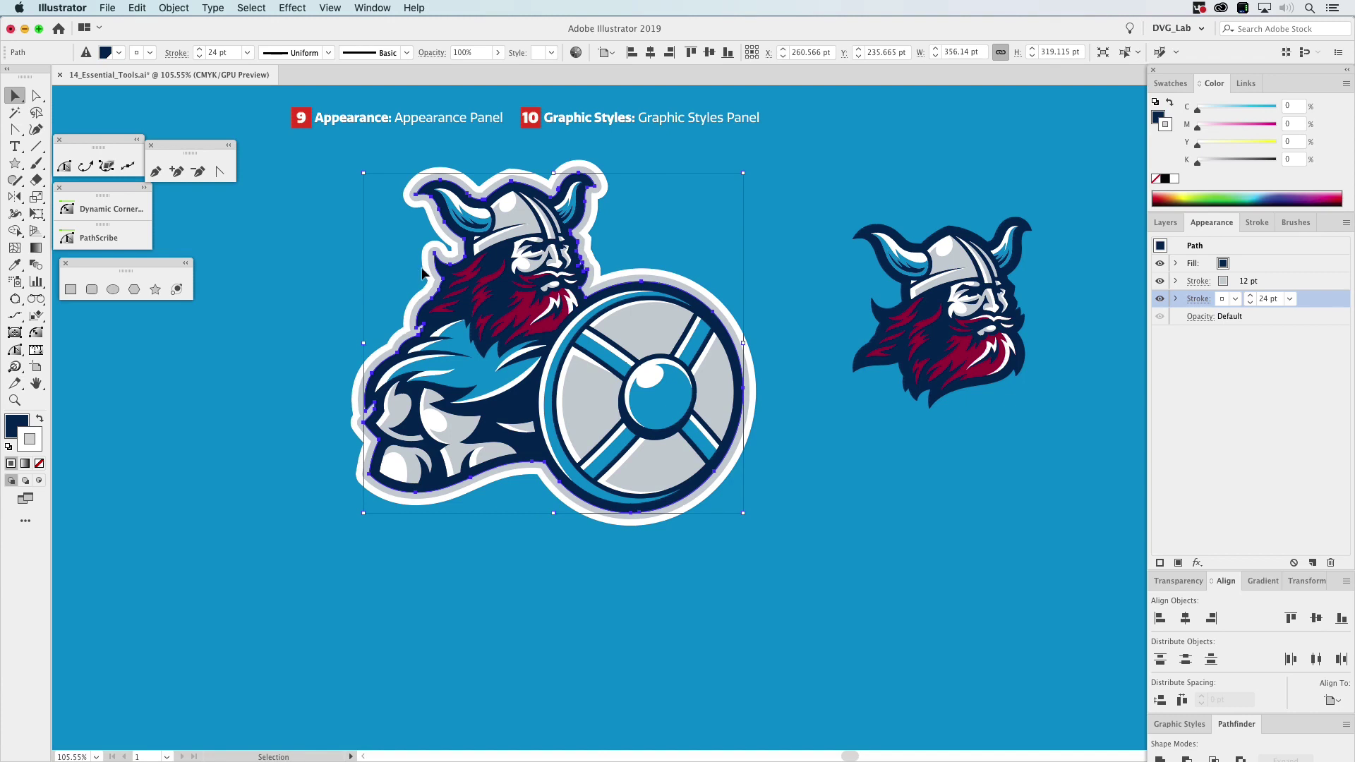
Apply a Stylize > Drop Shadow with 5 pt X offset and 3 pt Y offset
click(1198, 564)
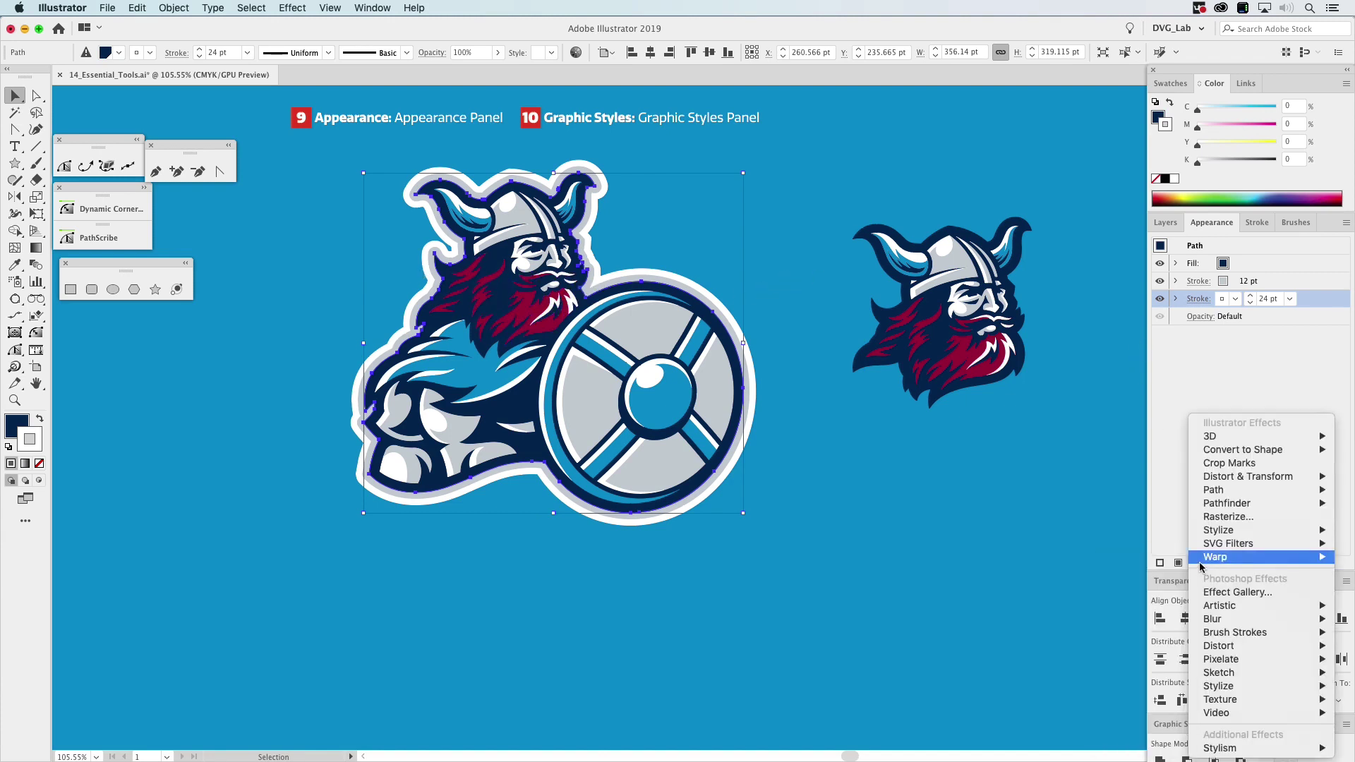
mouse_move(1218, 535)
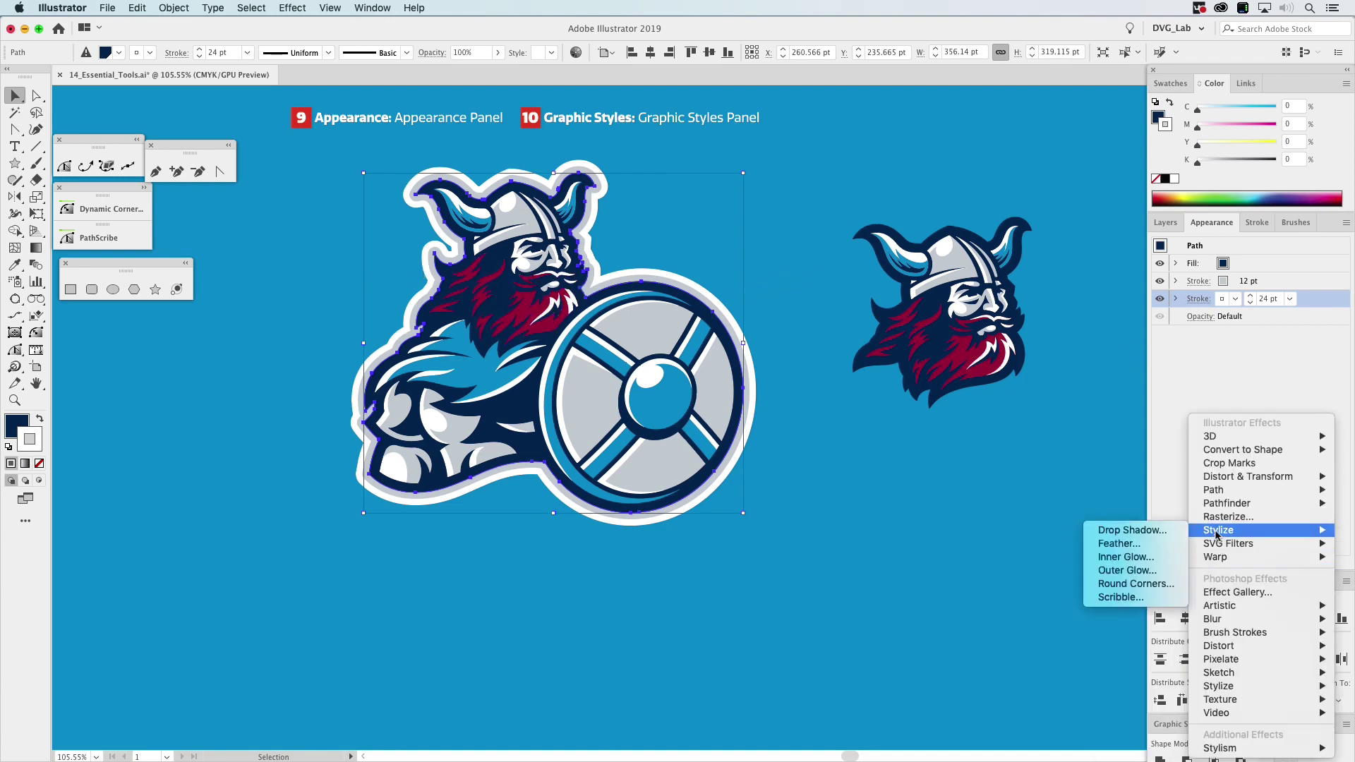
click(1160, 535)
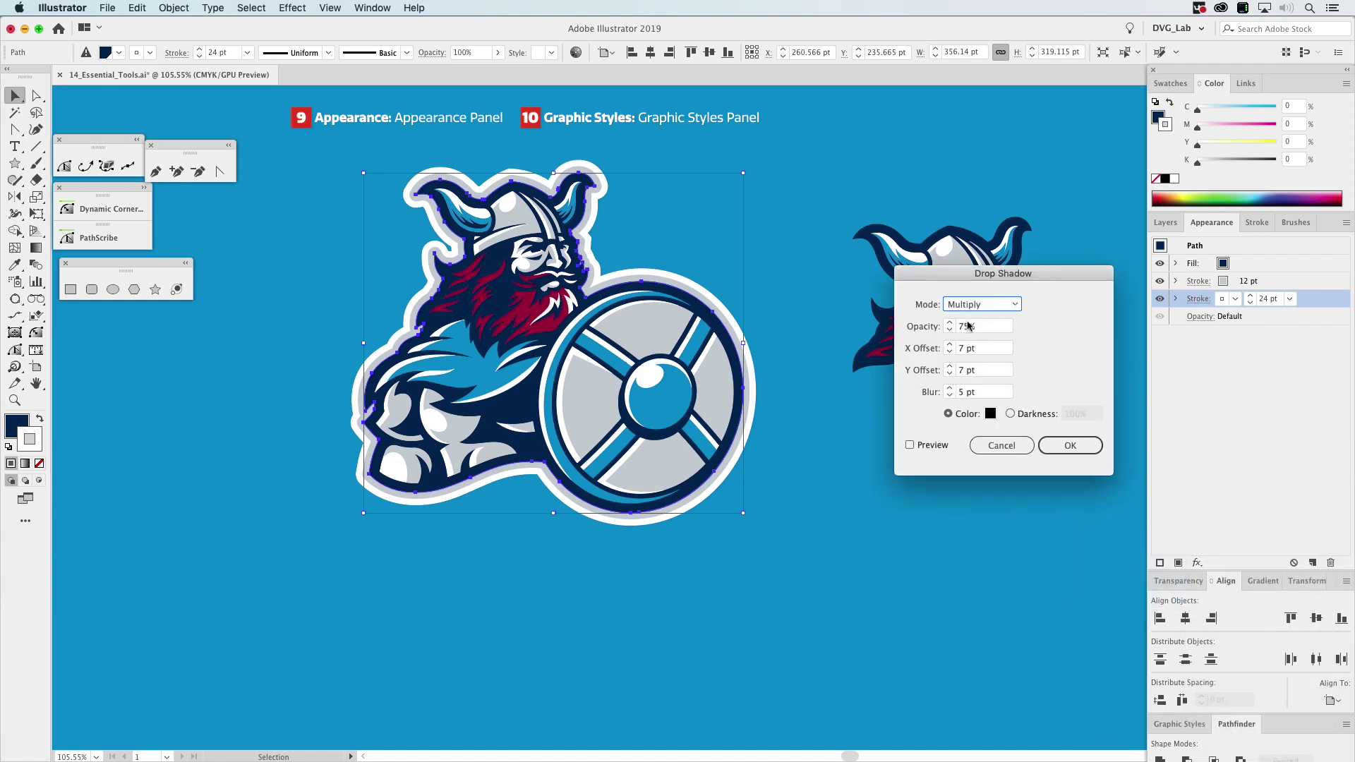
click(929, 445)
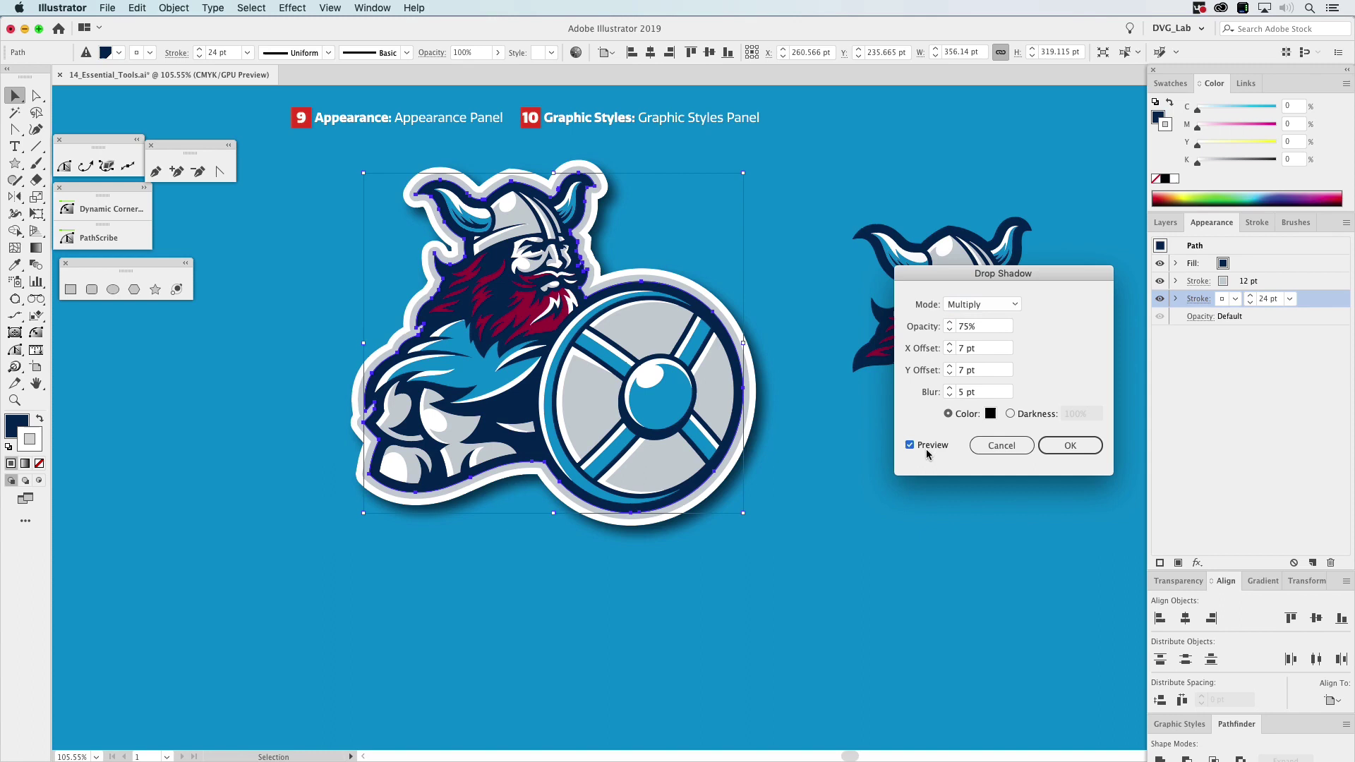
double_click(965, 349)
text(5)
click(945, 372)
double_click(961, 372)
text(3)
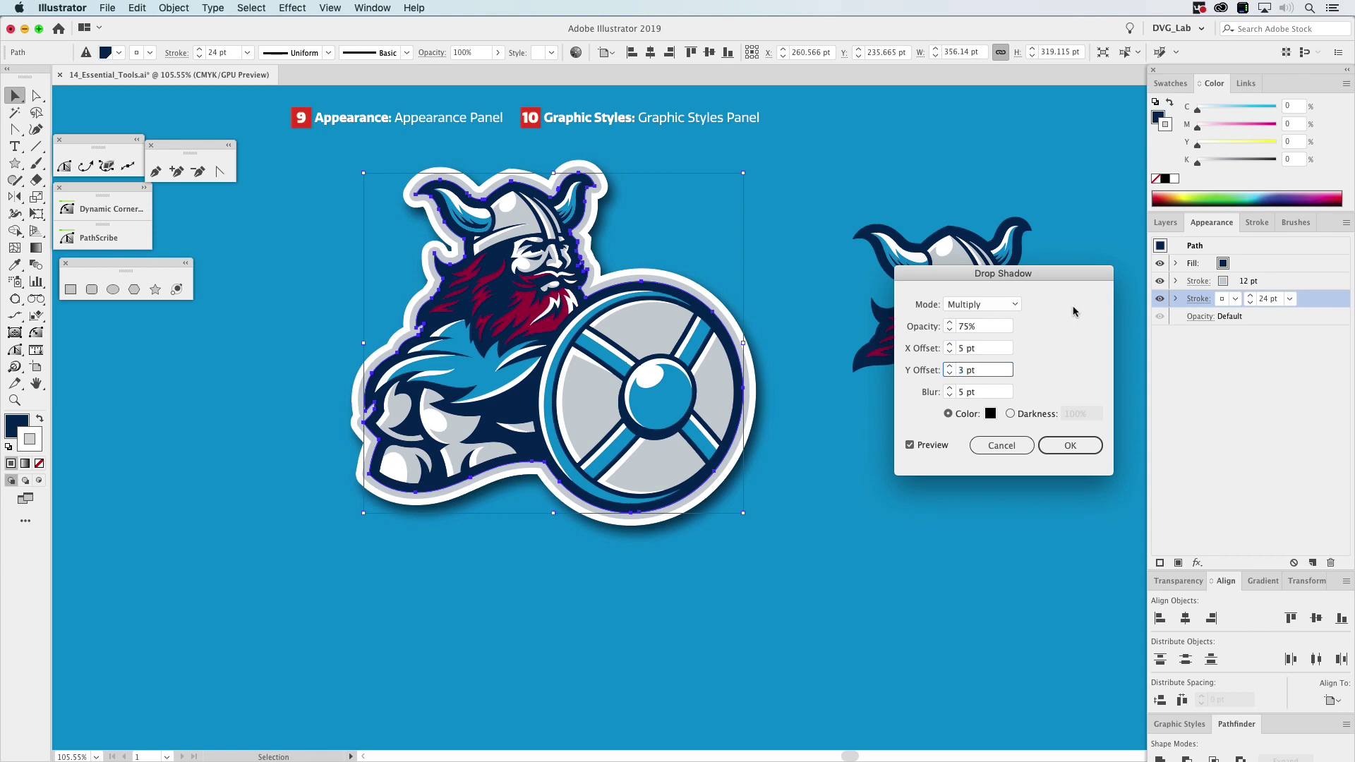
click(985, 348)
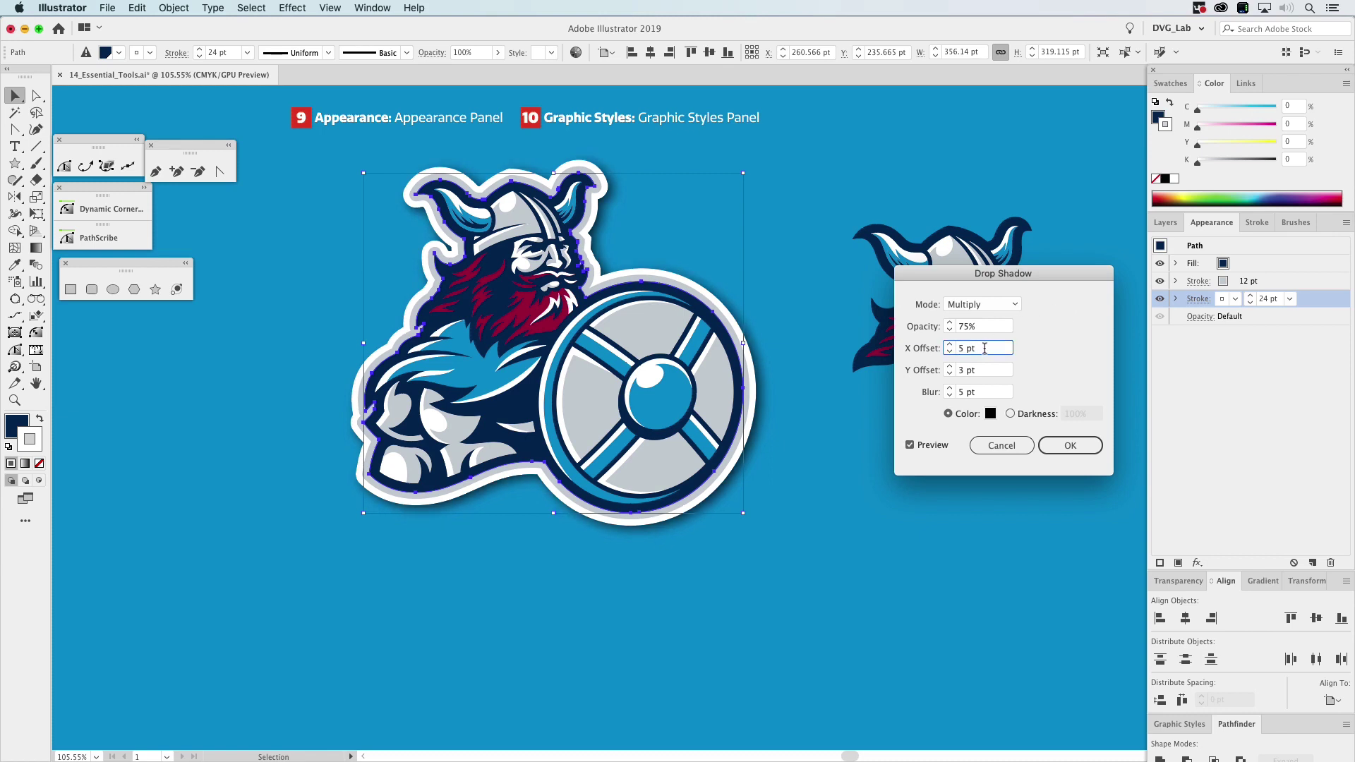
click(1066, 447)
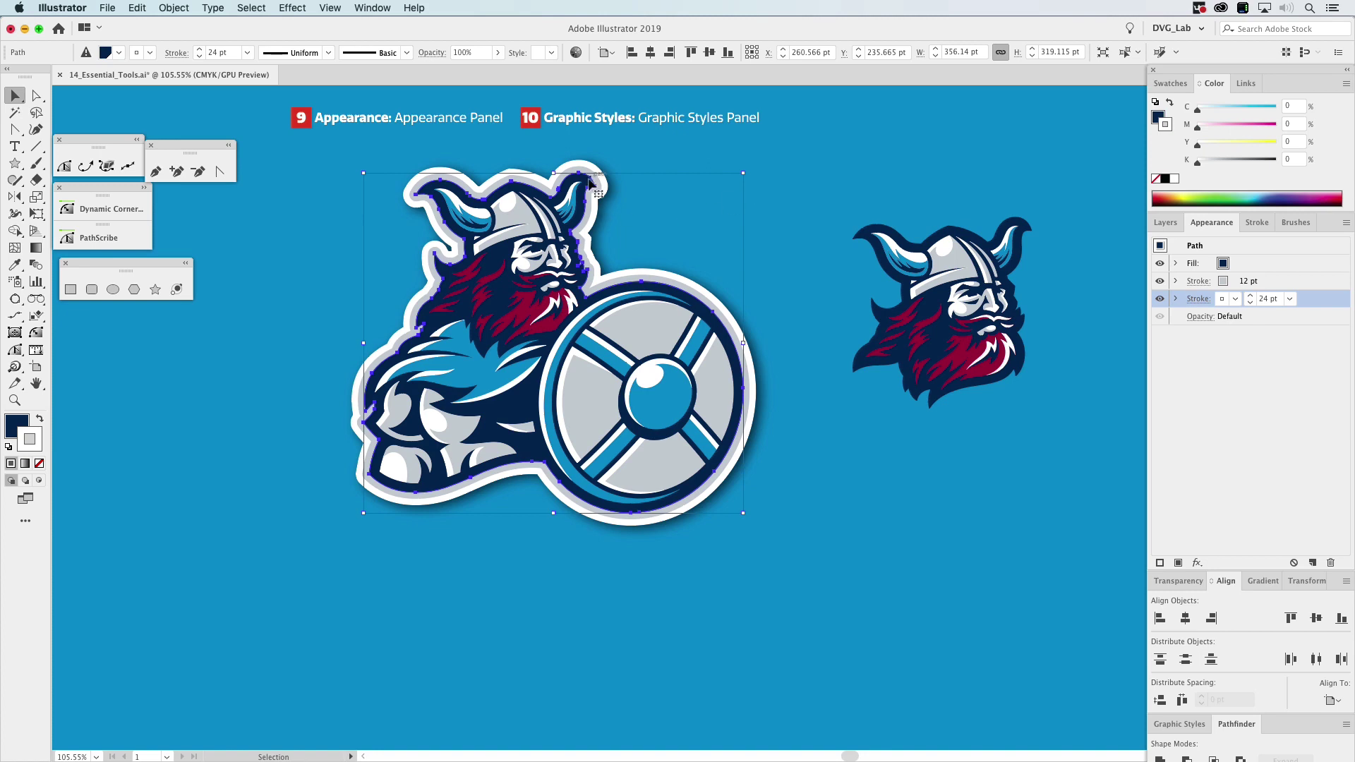
drag(586, 178, 779, 172)
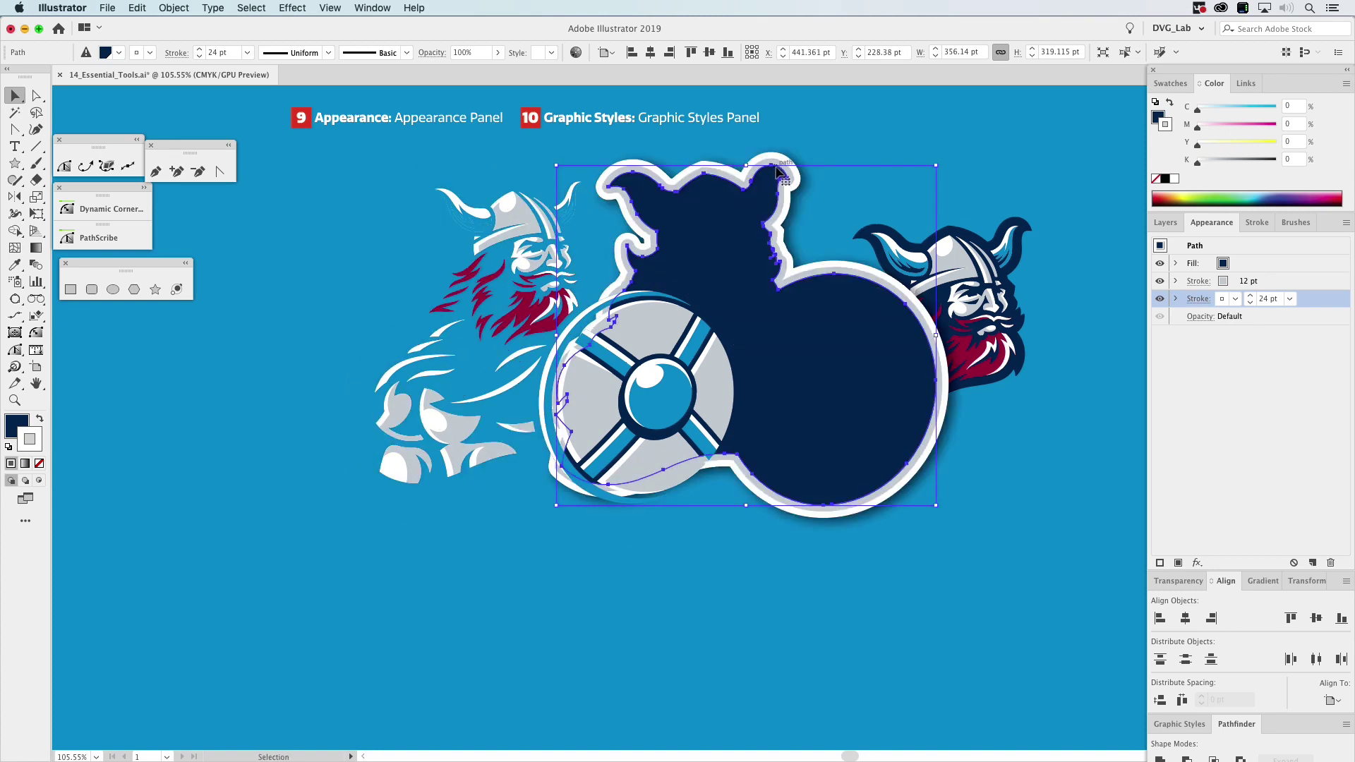
key(a)
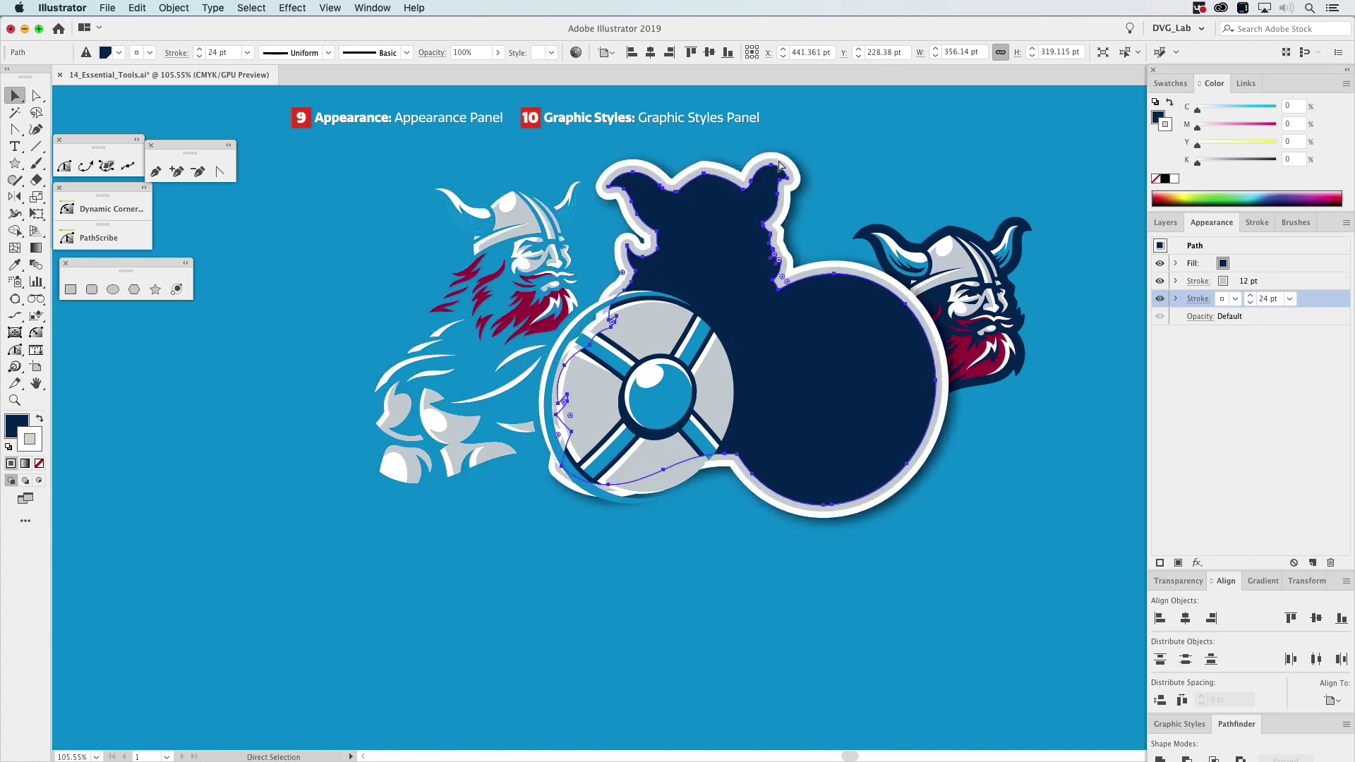
key(super+z)
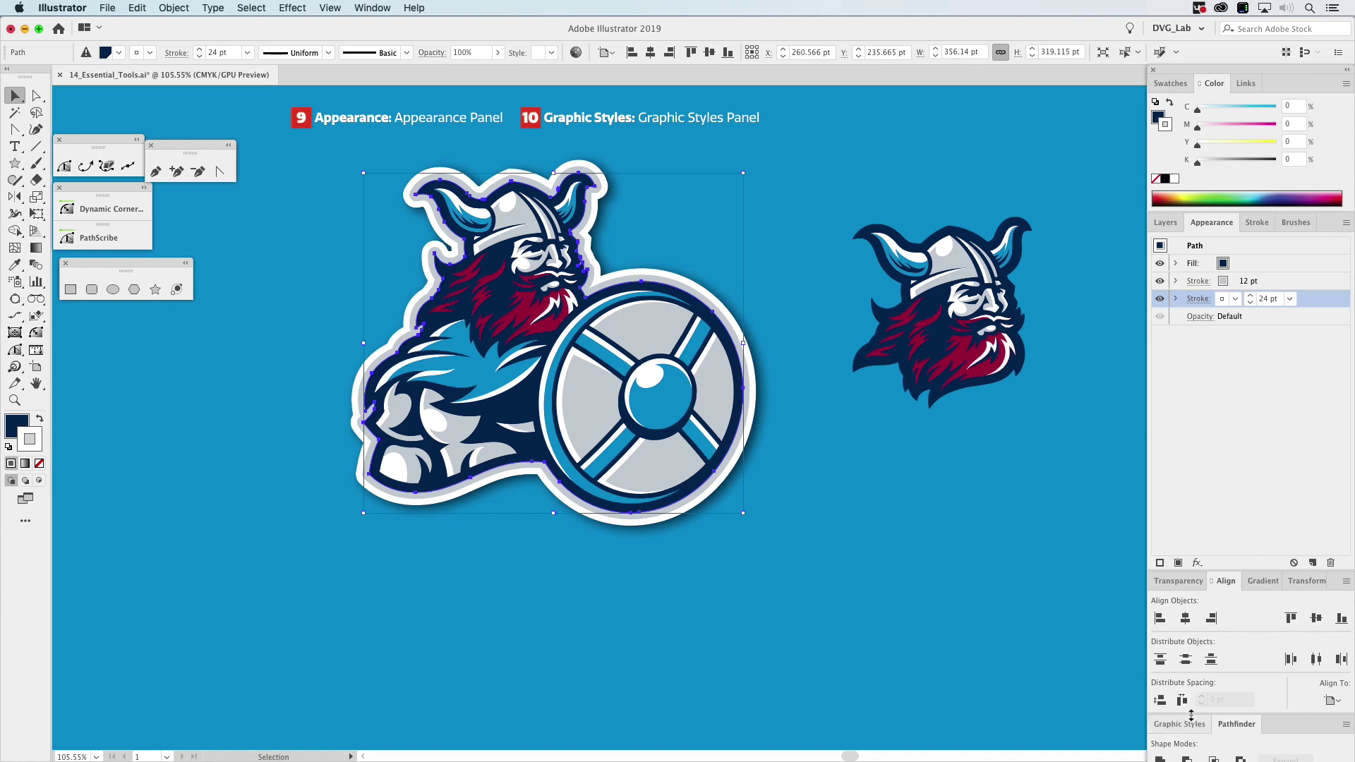
Float and enlarge the Graphic Styles panel, then drag the viking in to create Graphic Style 2
drag(1192, 725, 889, 463)
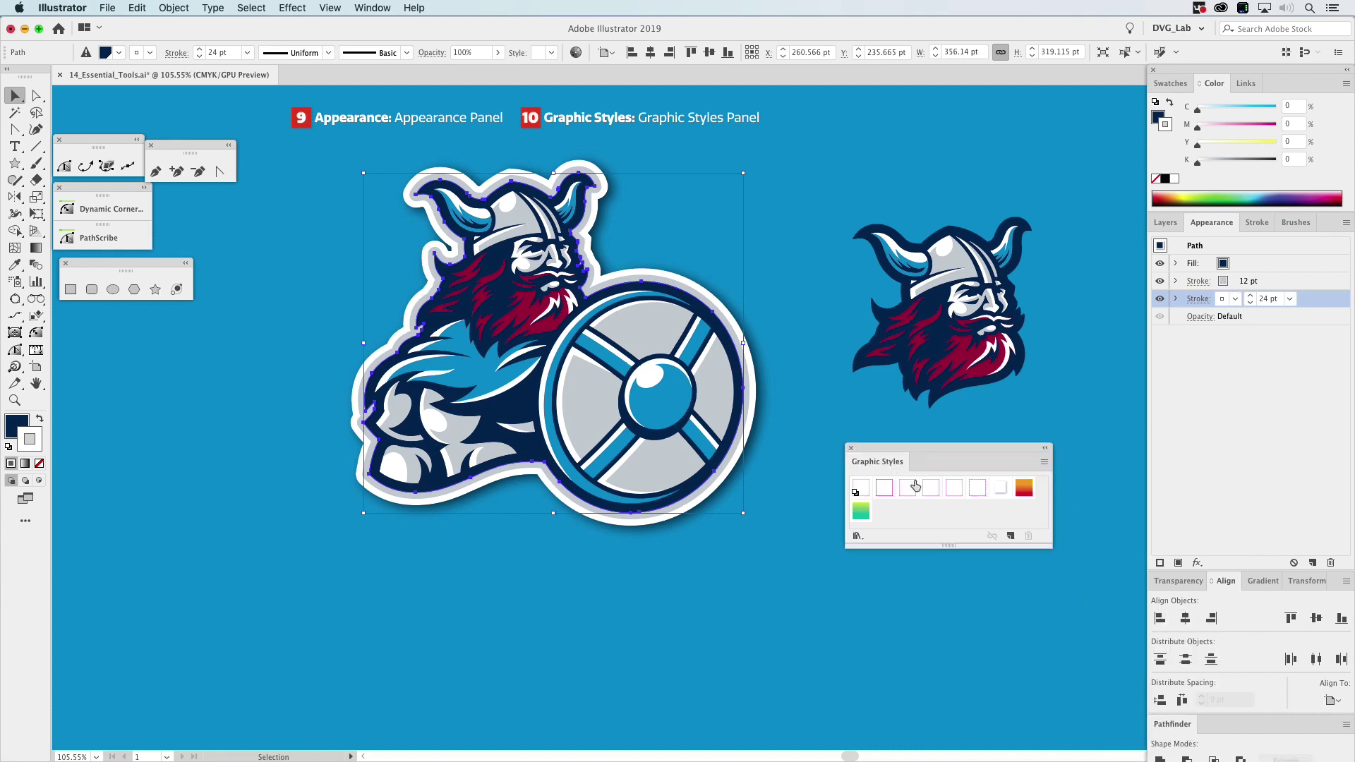
drag(1051, 548, 1096, 658)
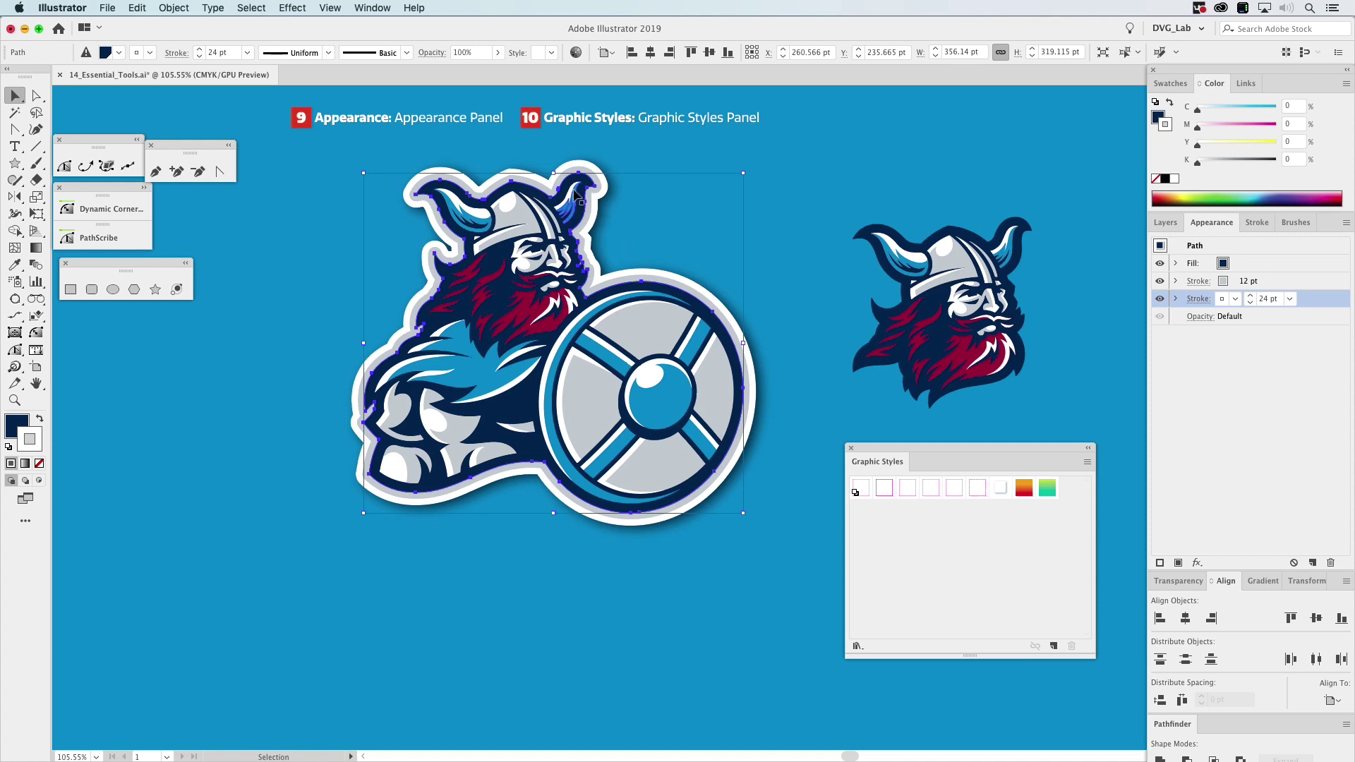
drag(566, 189, 910, 534)
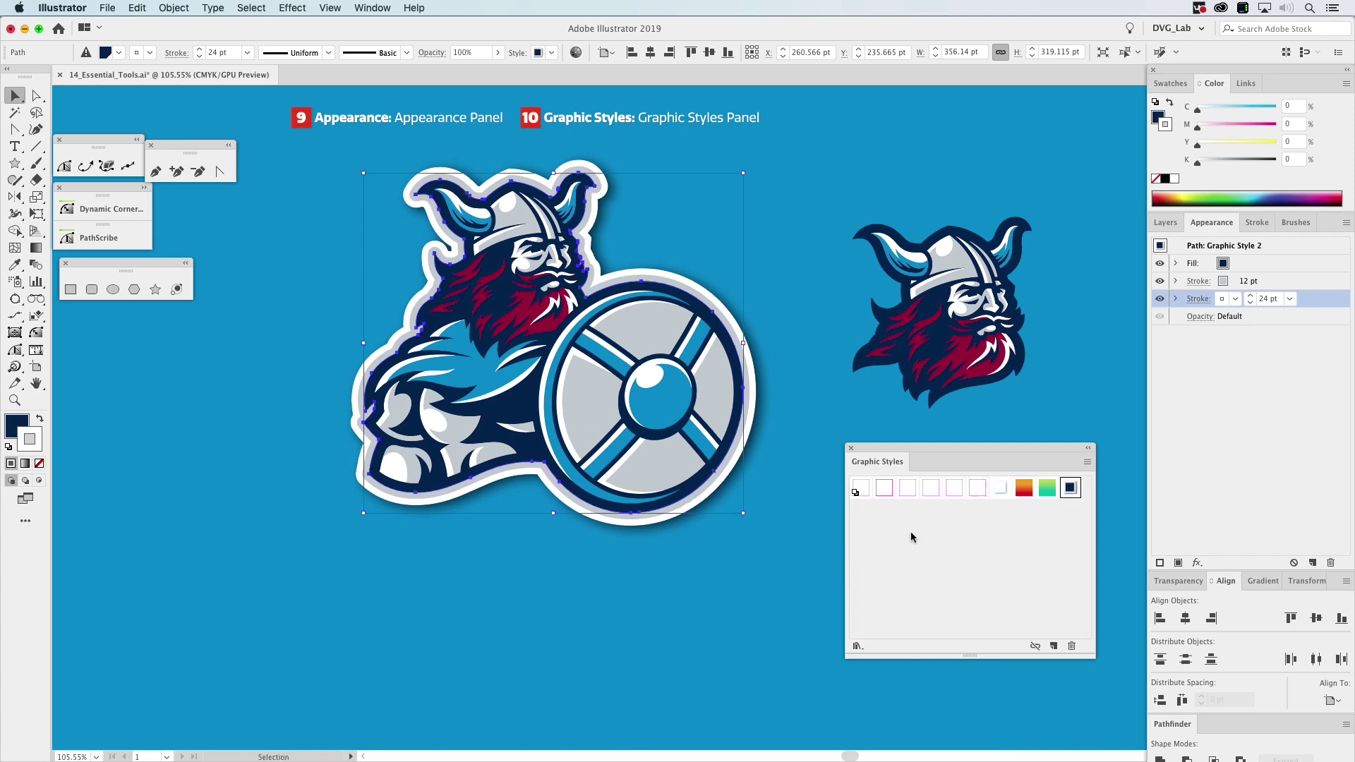
click(1065, 421)
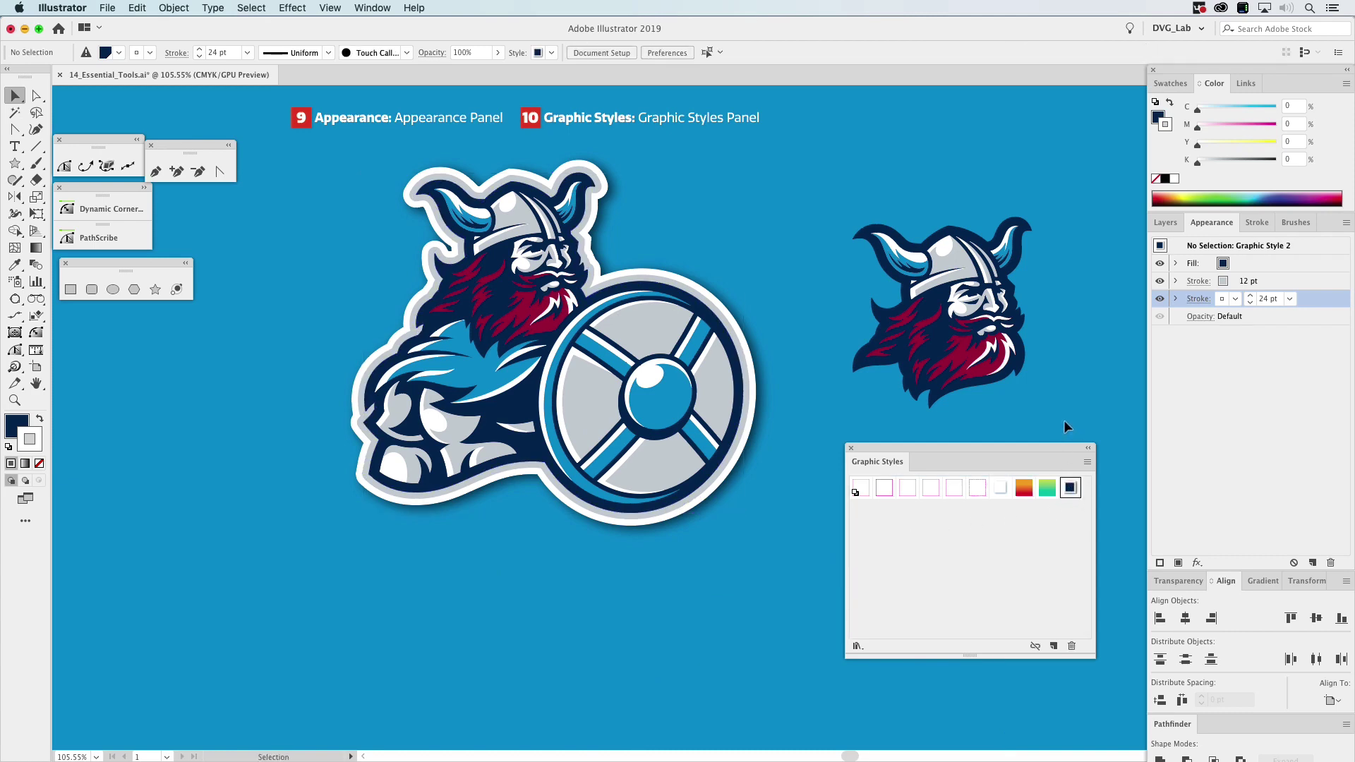
Apply Graphic Style 2 to the small viking head's path inside its group, then exit isolation
click(883, 231)
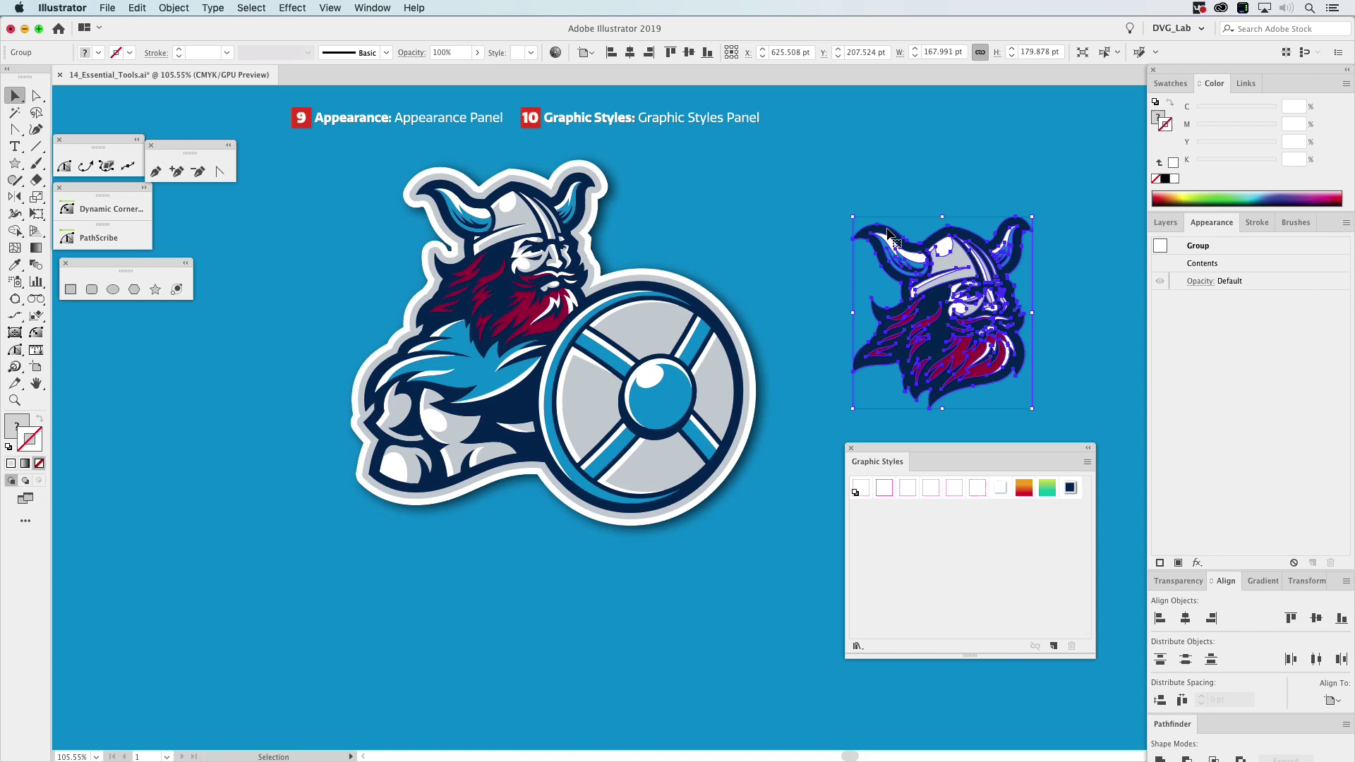
double_click(888, 233)
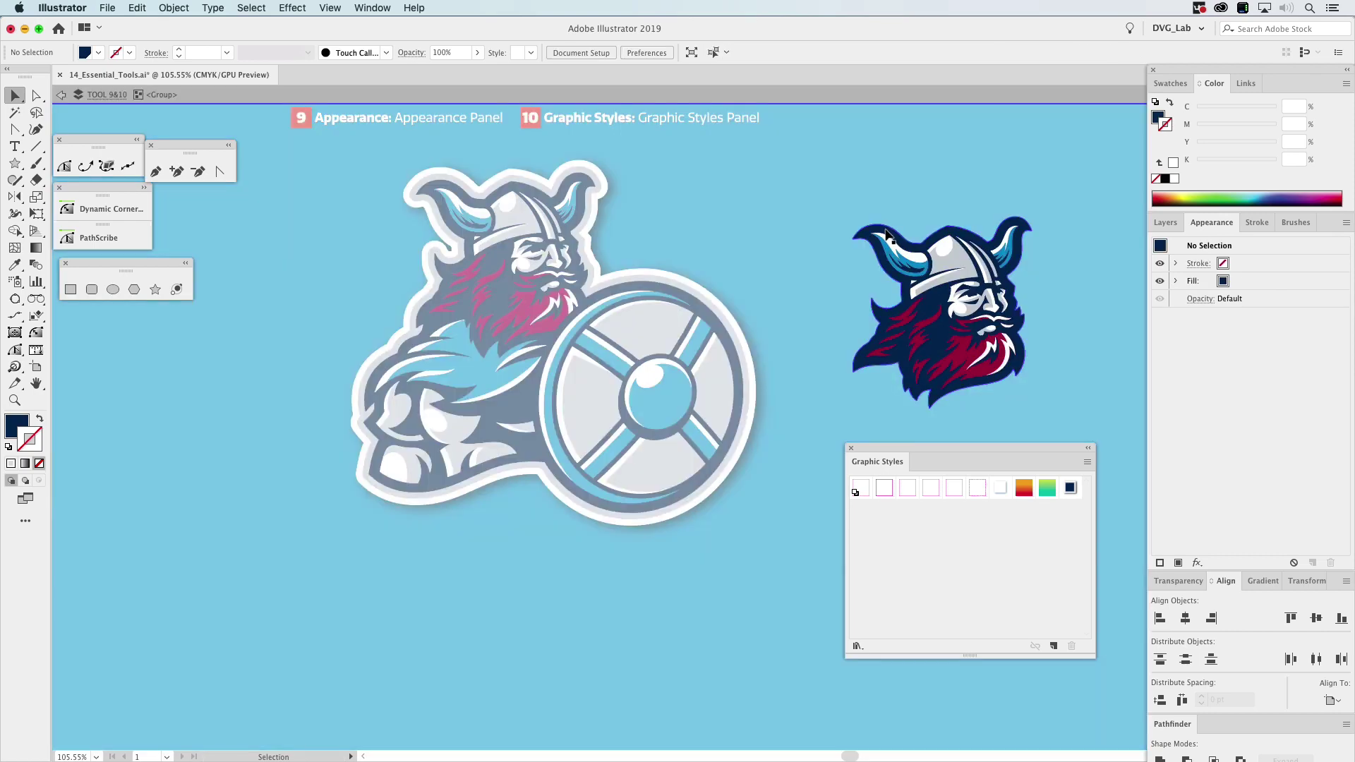
click(889, 234)
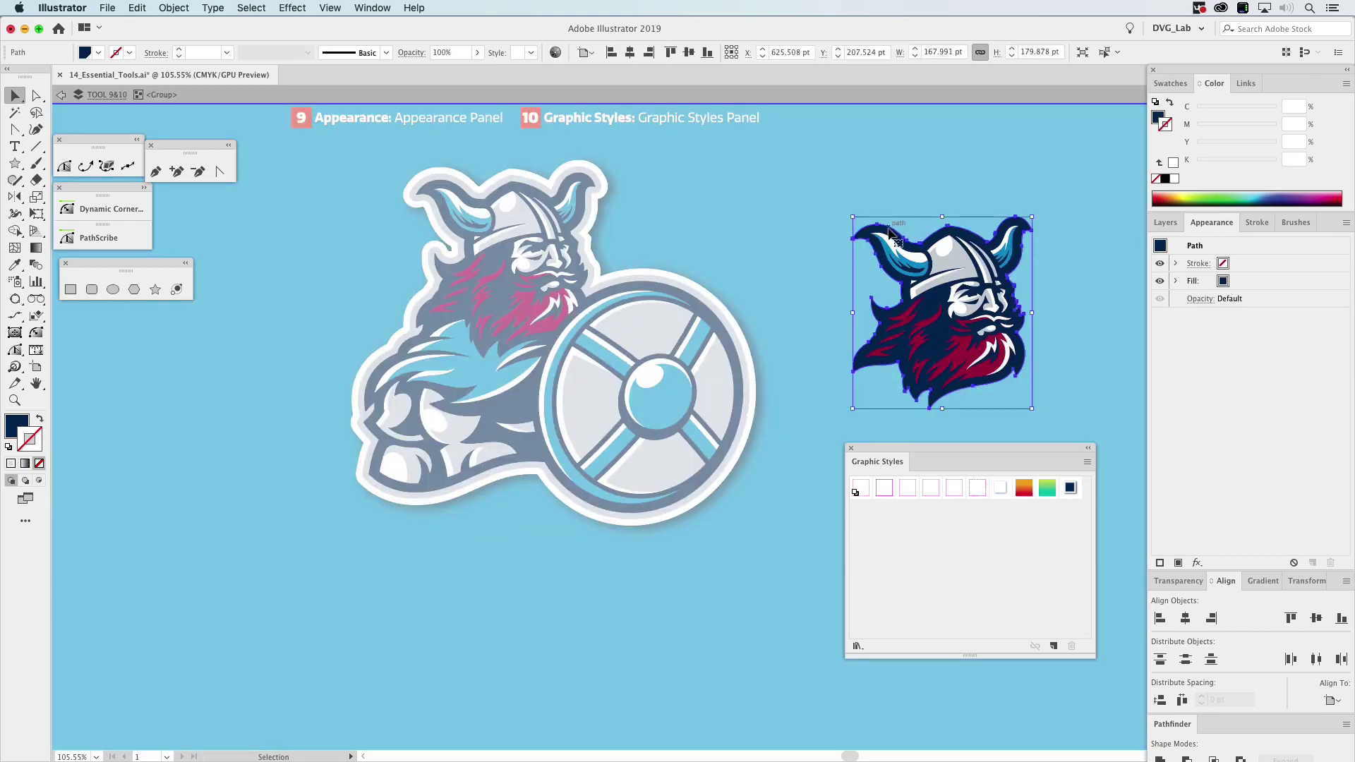
click(1071, 489)
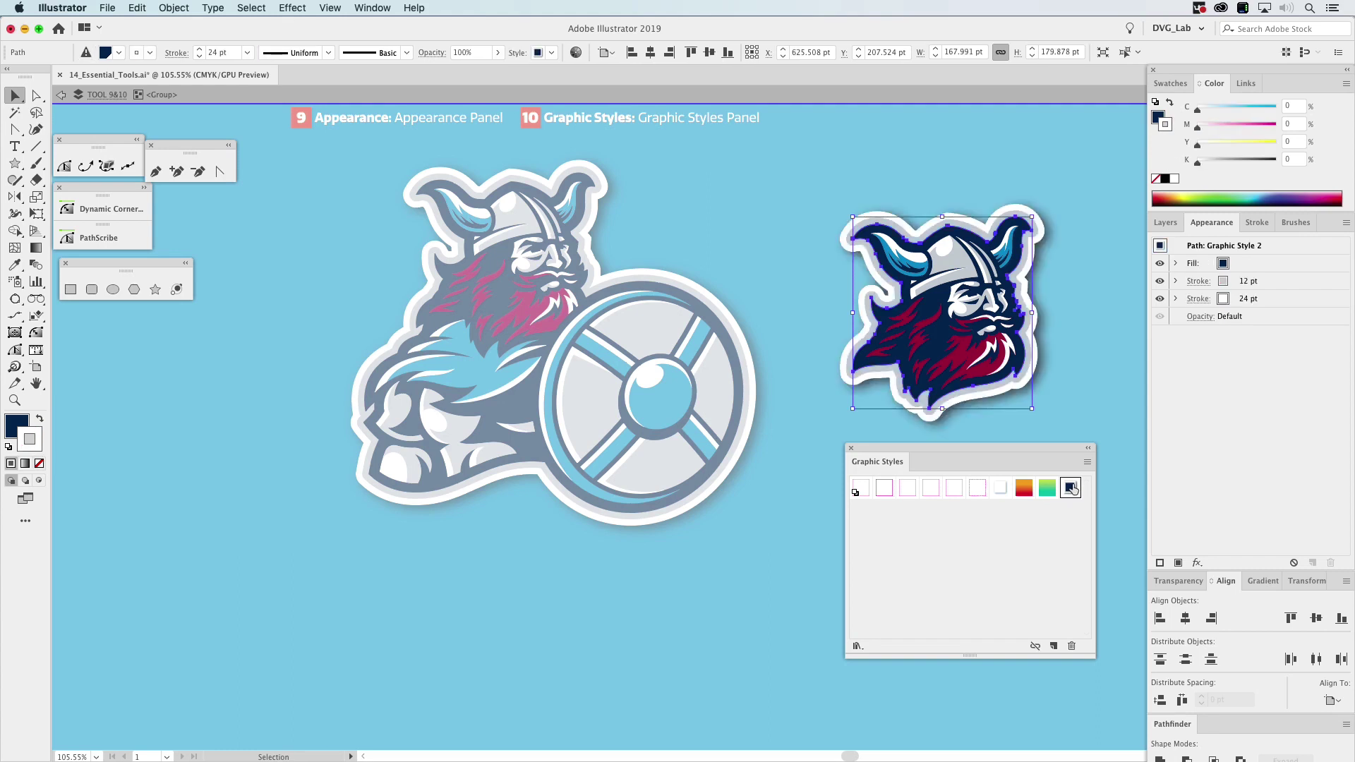
double_click(1109, 397)
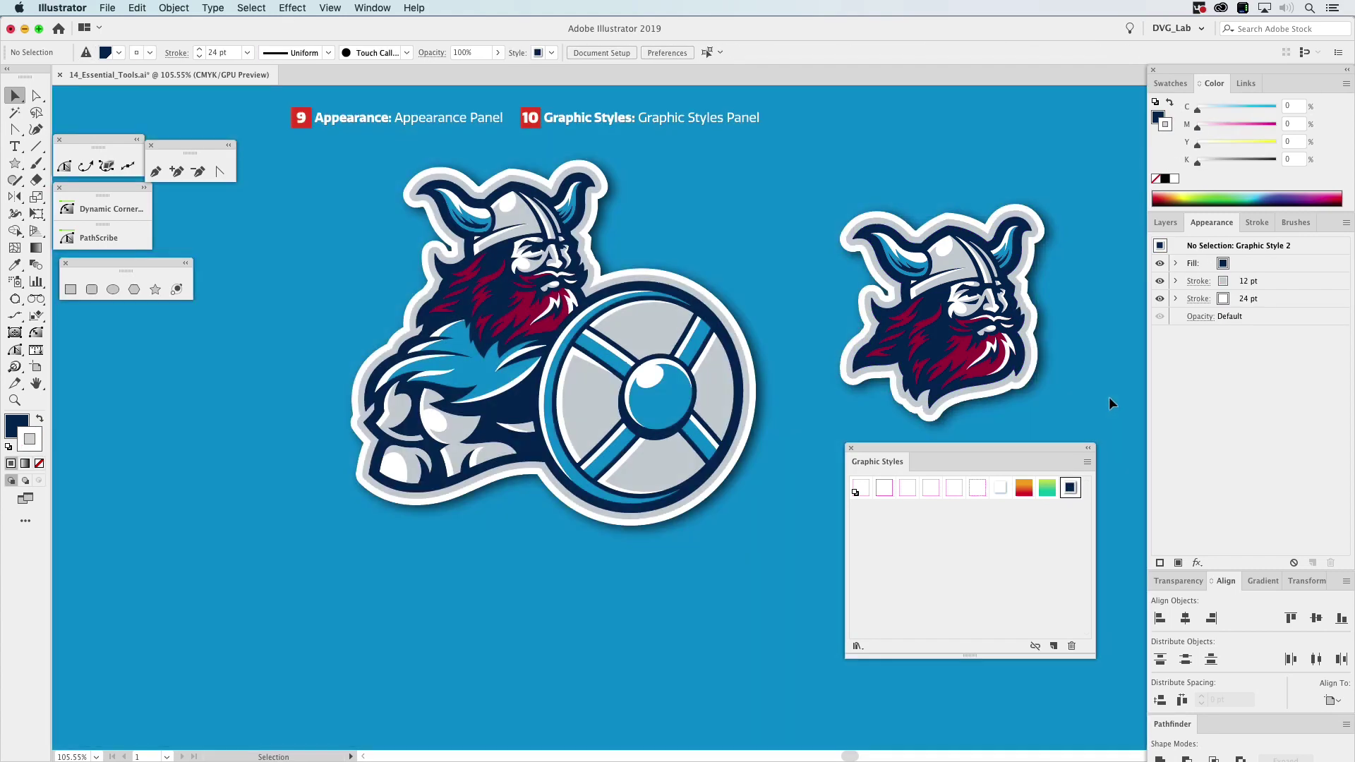
click(1166, 222)
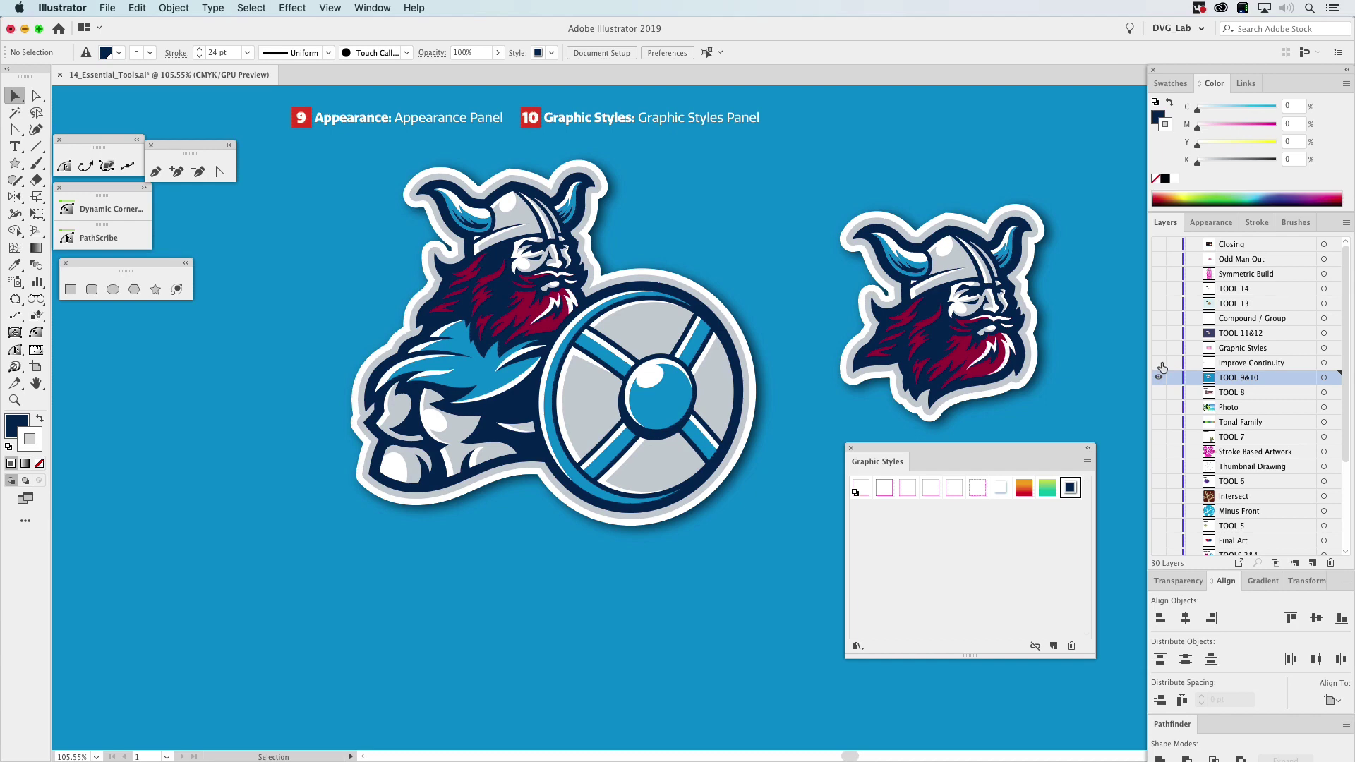
Show the Improve Continuity layer and give its shield, house, car and heart icons the white shadowed style
click(1159, 364)
drag(1005, 446, 977, 155)
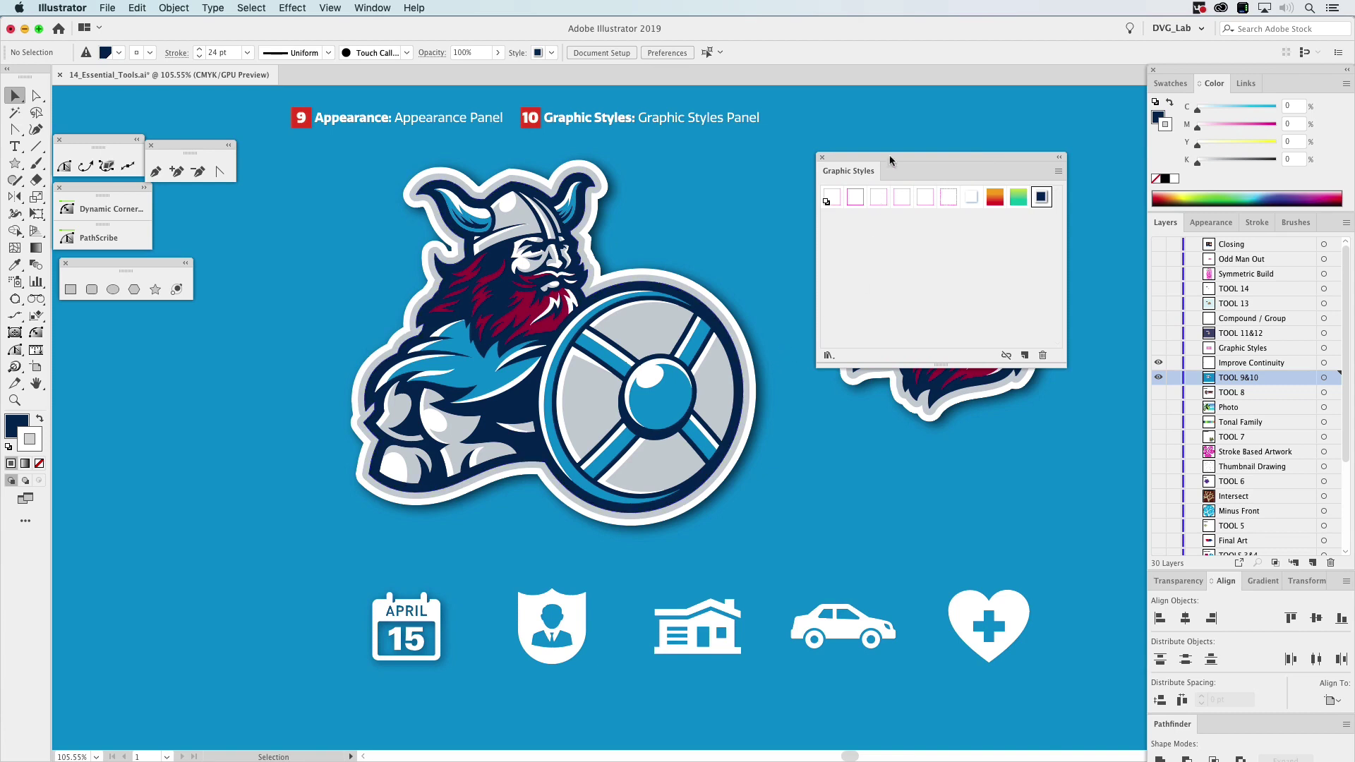
drag(905, 156, 908, 216)
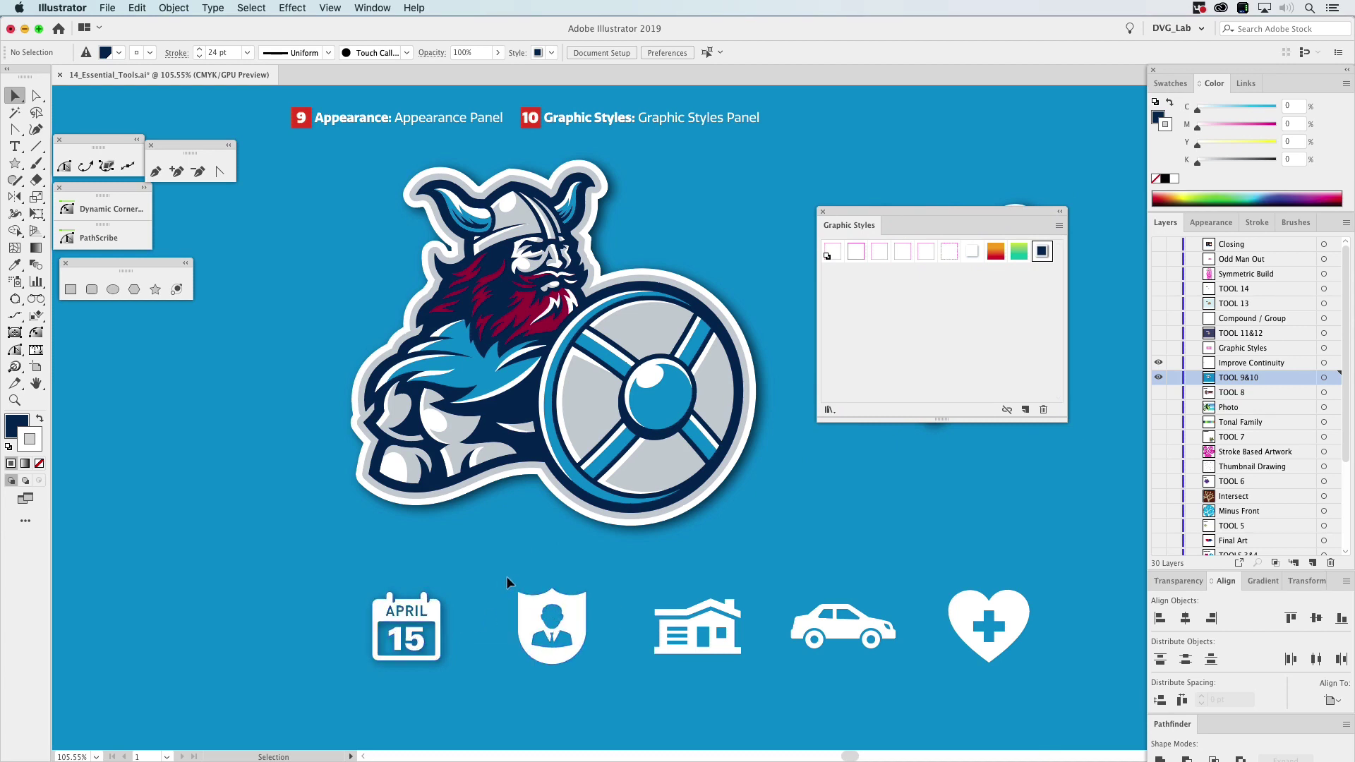
drag(992, 666, 994, 667)
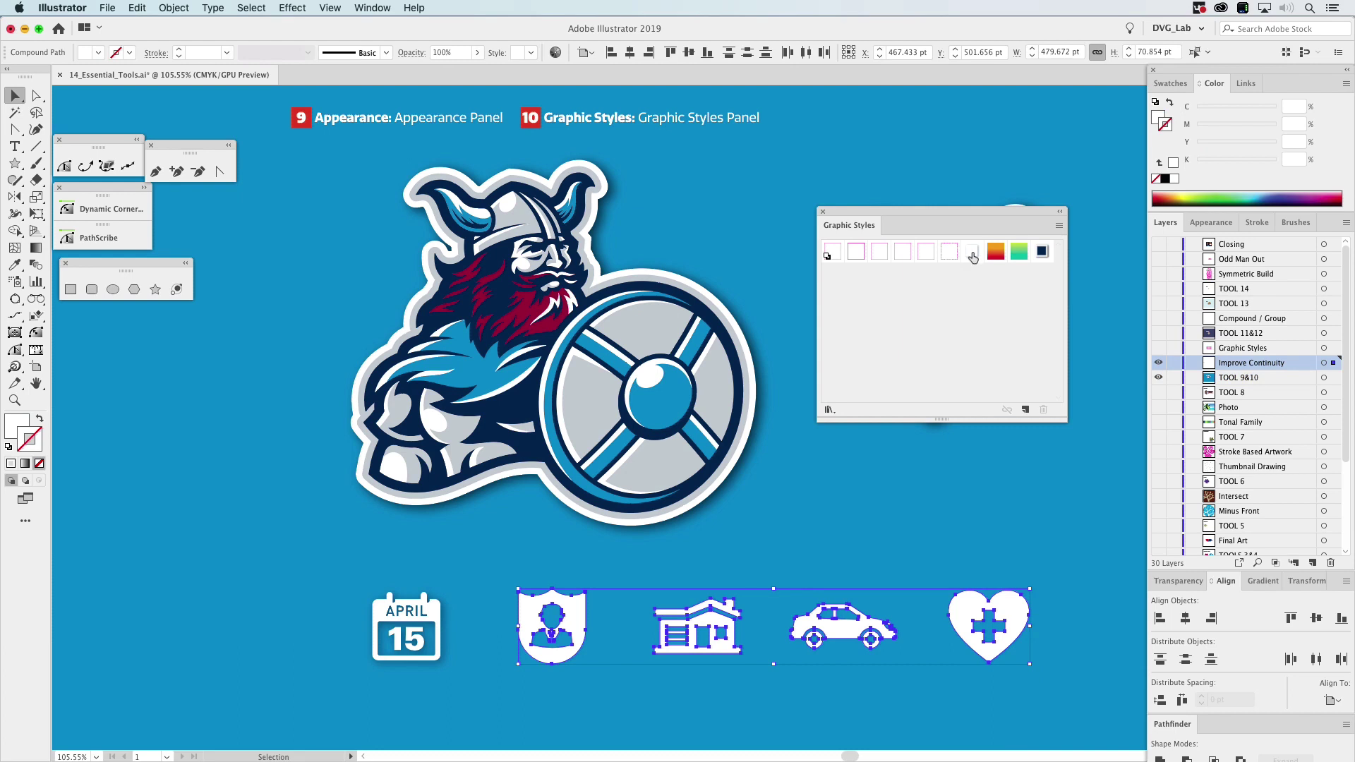
click(973, 256)
click(963, 501)
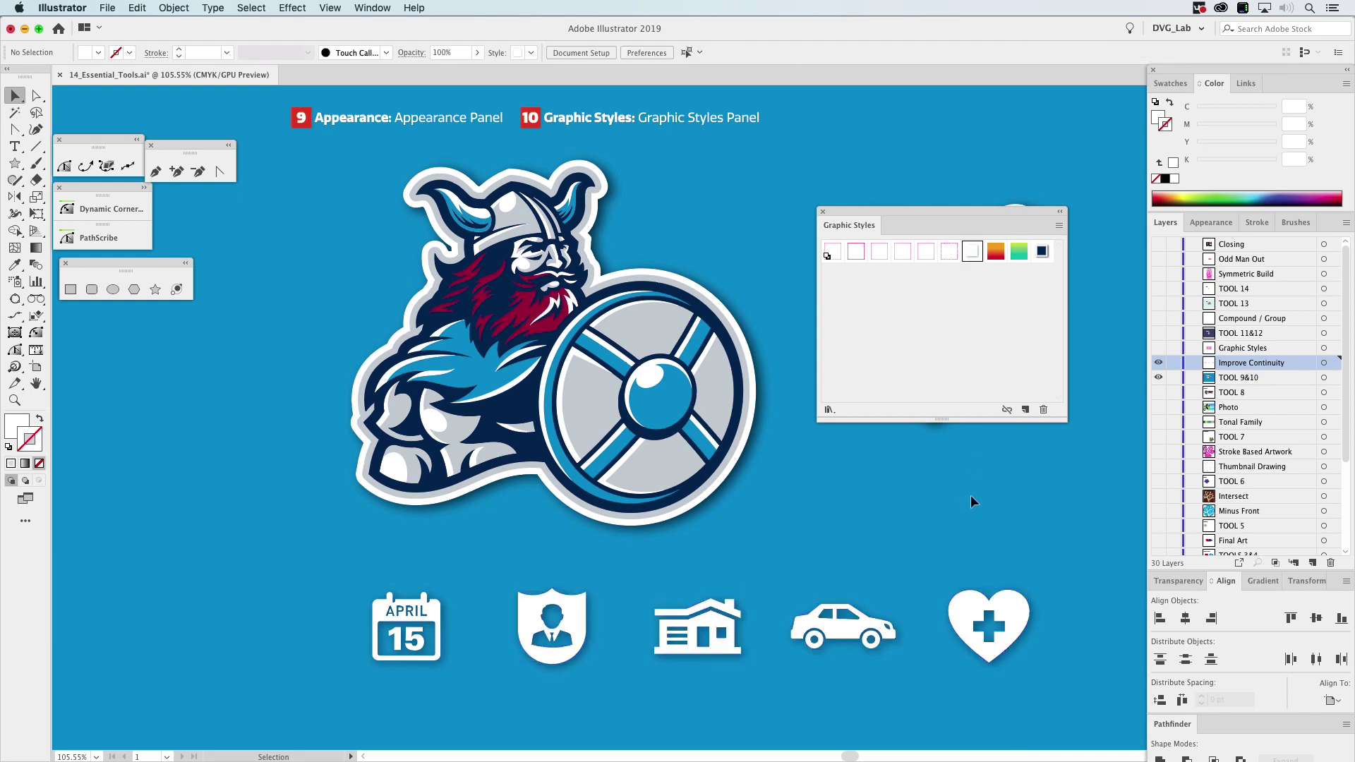